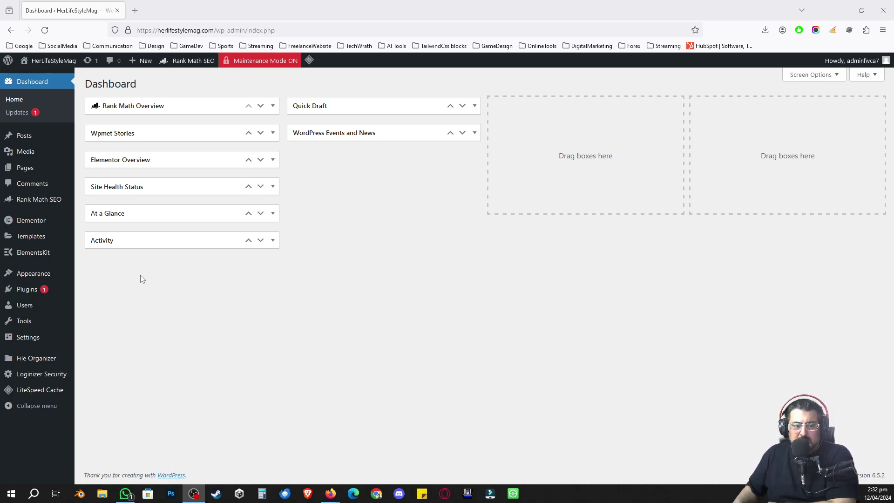
Find the Contact Form 7 plugin in the plugin directory, then install and activate it.
mouse_move(21, 289)
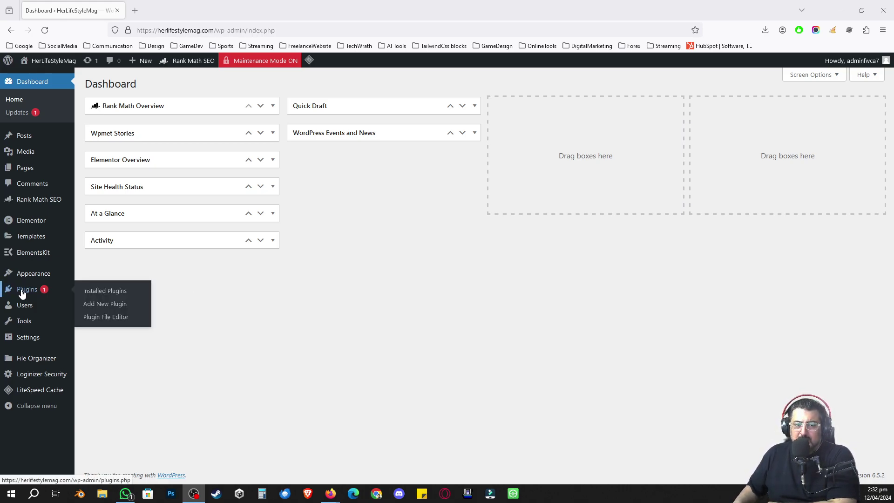
click(99, 290)
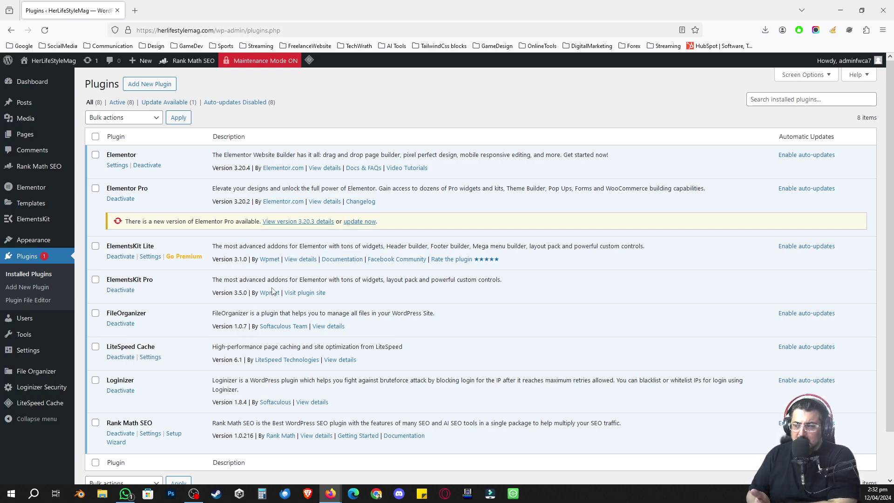
click(168, 89)
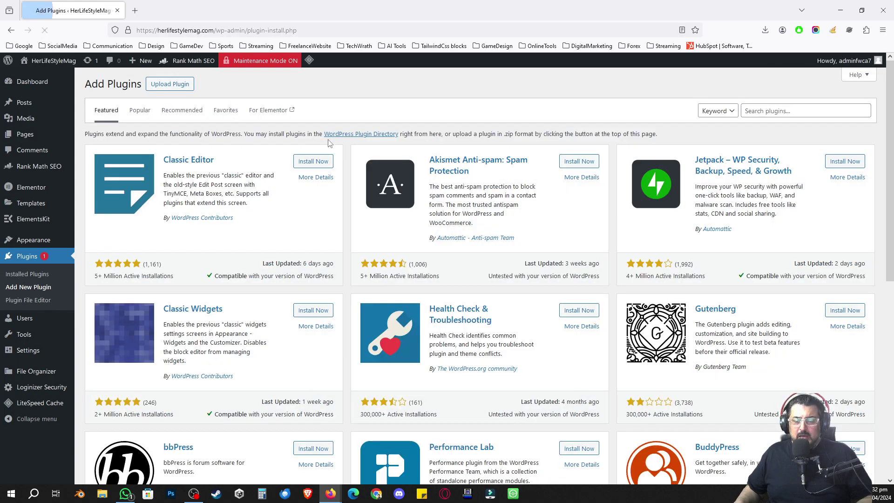
click(765, 115)
text(contact)
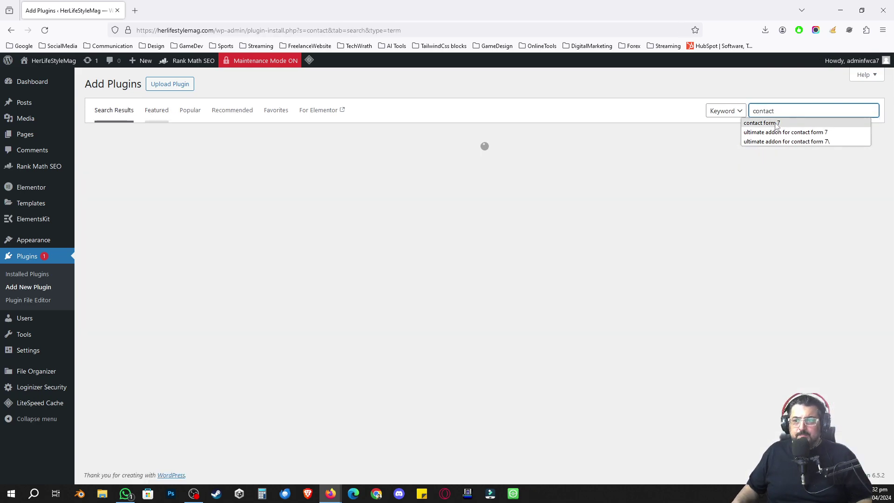
click(761, 122)
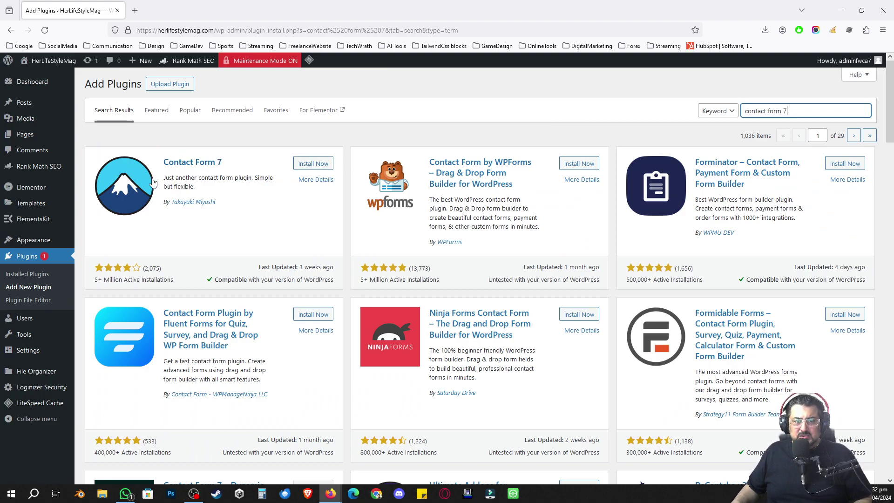
click(308, 167)
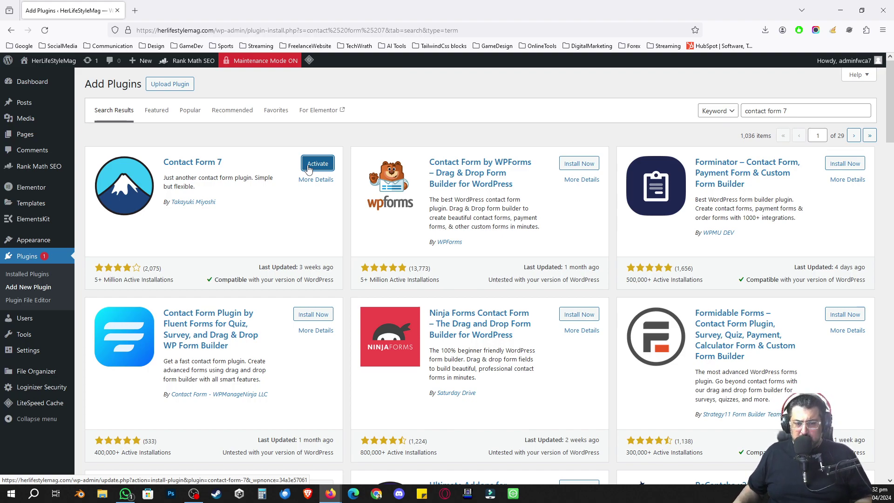
click(308, 168)
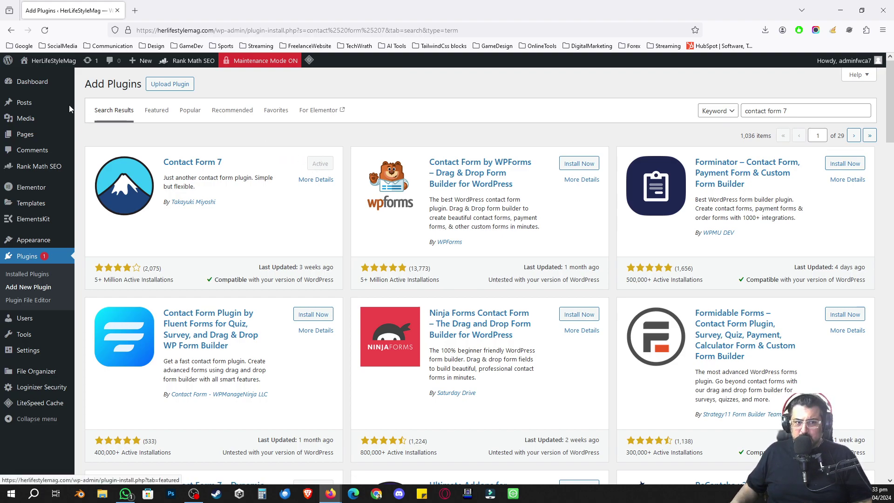
Delete the default "Contact form 1" from the list of contact forms.
click(43, 84)
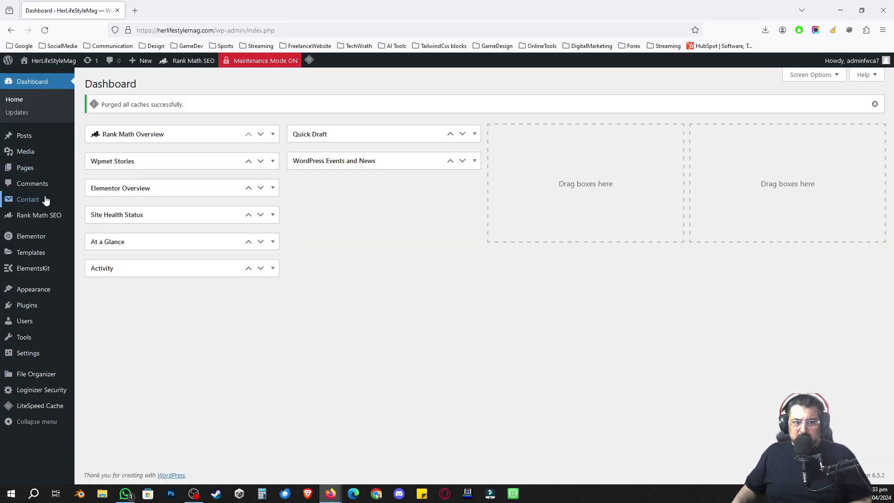
mouse_move(46, 200)
click(103, 201)
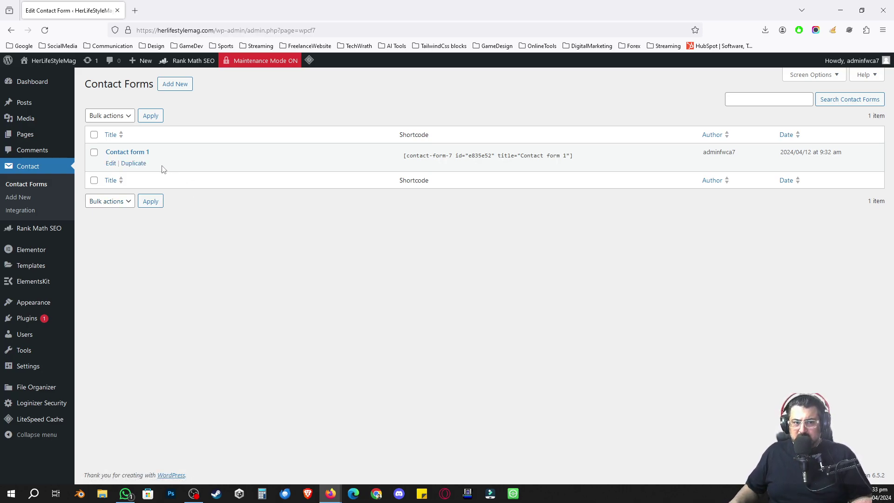
click(94, 152)
click(110, 116)
click(100, 135)
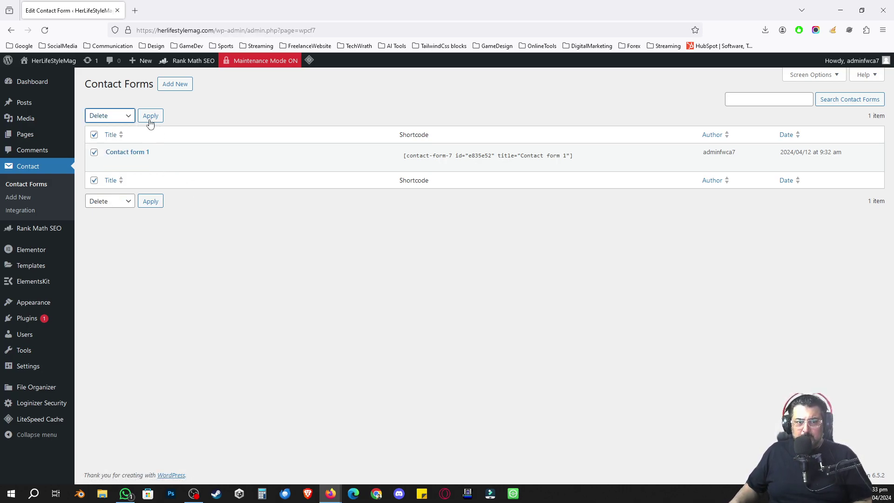
click(150, 118)
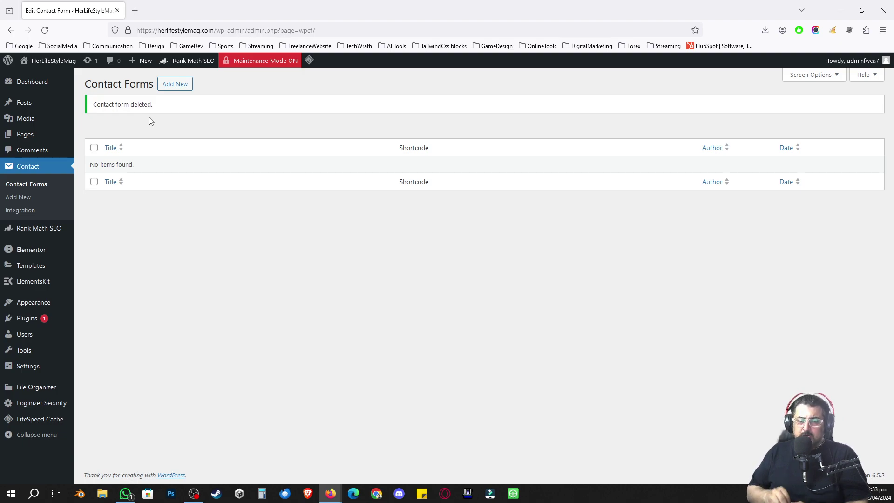
Create a new contact form and title it "Contact Form Page".
click(181, 84)
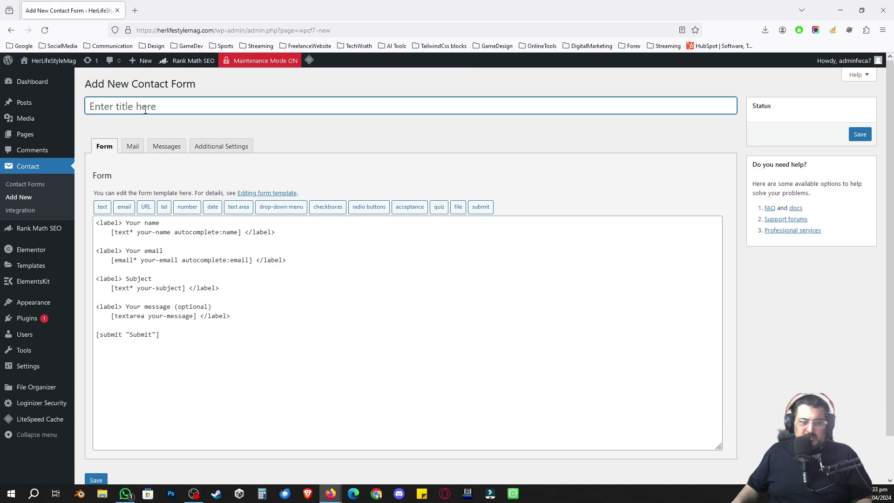
text(Contact Form page)
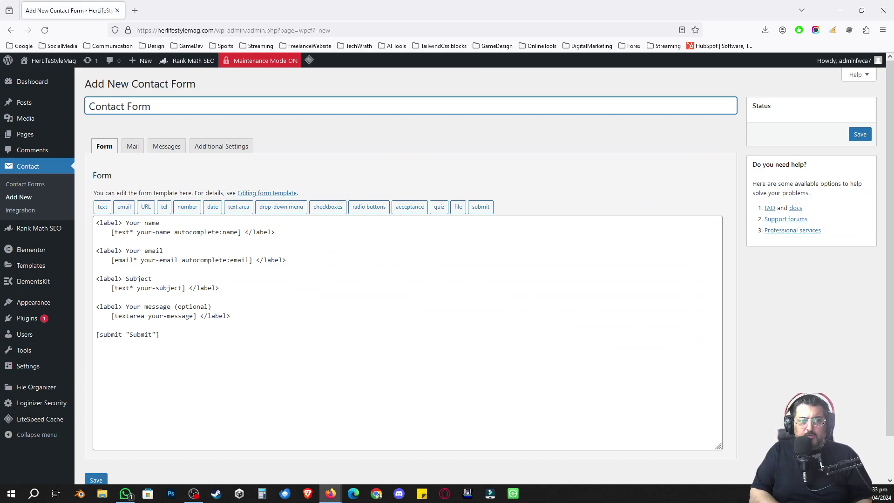
key(BackSpace)
key(BackSpace)
key(BackSpace)
key(BackSpace)
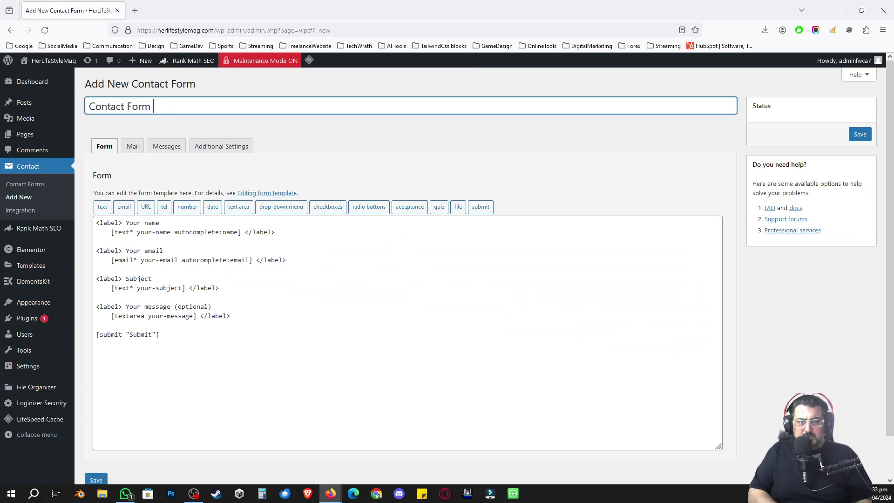
text(Page)
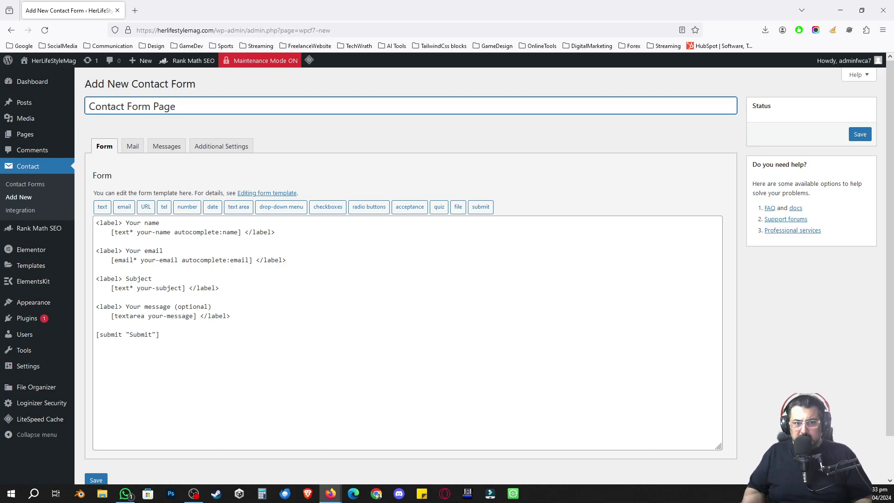
Change the "Your name" label in the form template to "Name *".
click(108, 229)
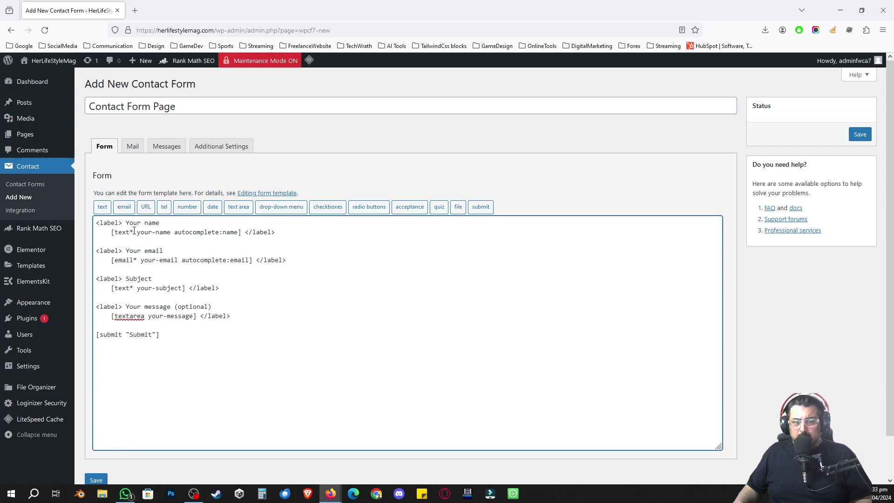
click(163, 222)
text(*)
key(Left)
key(shift+Left)
key(shift+Left)
key(shift+Left)
key(shift+Left)
key(shift+Left)
key(shift+Left)
key(shift+Left)
key(shift+Left)
key(shift+Left)
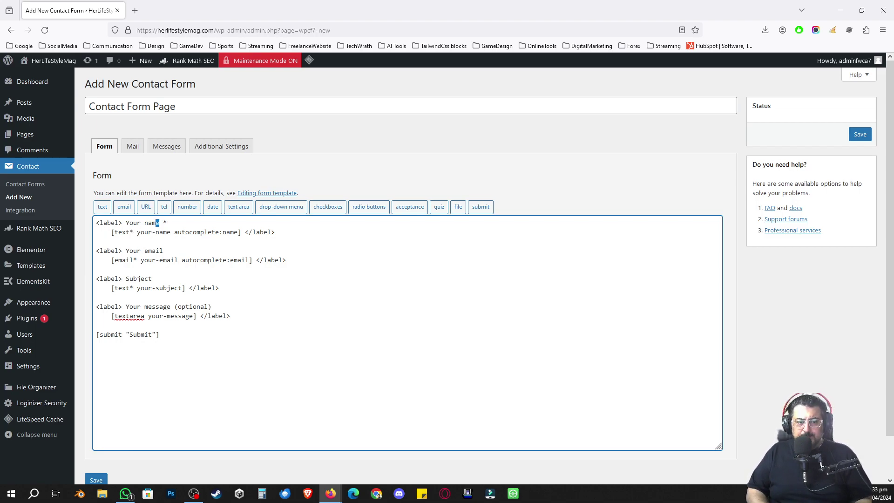
text(Name)
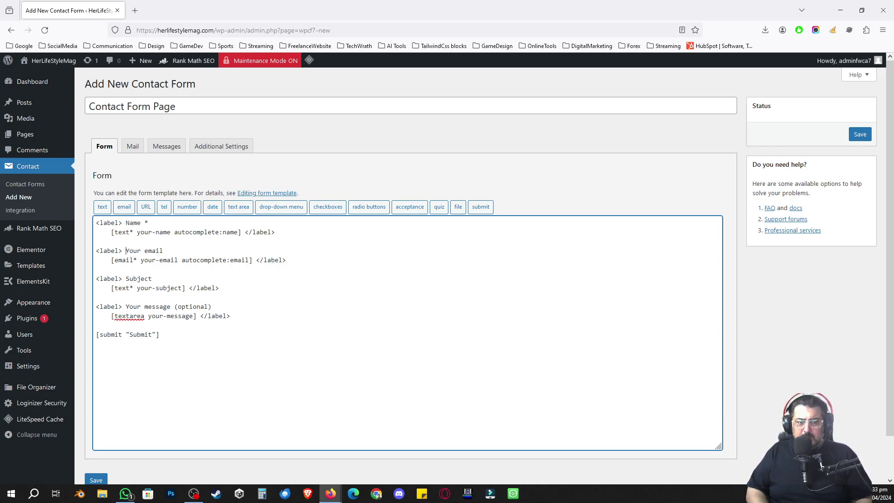
Change the "Your email" label to "Email *" and mark the Subject label as required with " *".
key(shift+End)
text(Email)
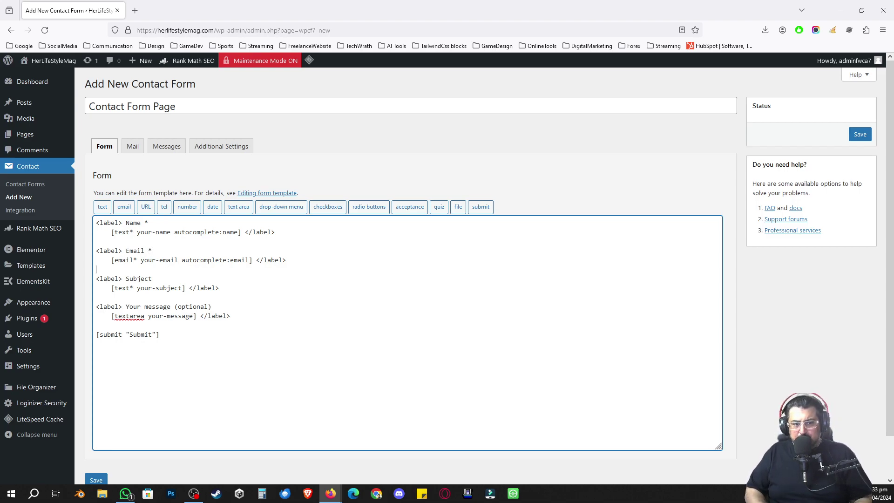
text( *)
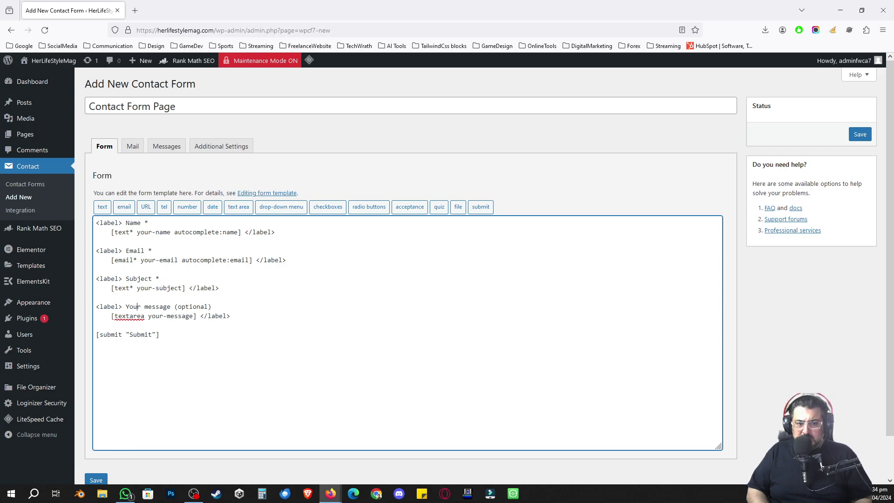
Change the "Your message (optional)" label to "Message" and make its textarea tag required with an asterisk.
key(shift+End)
text(Message)
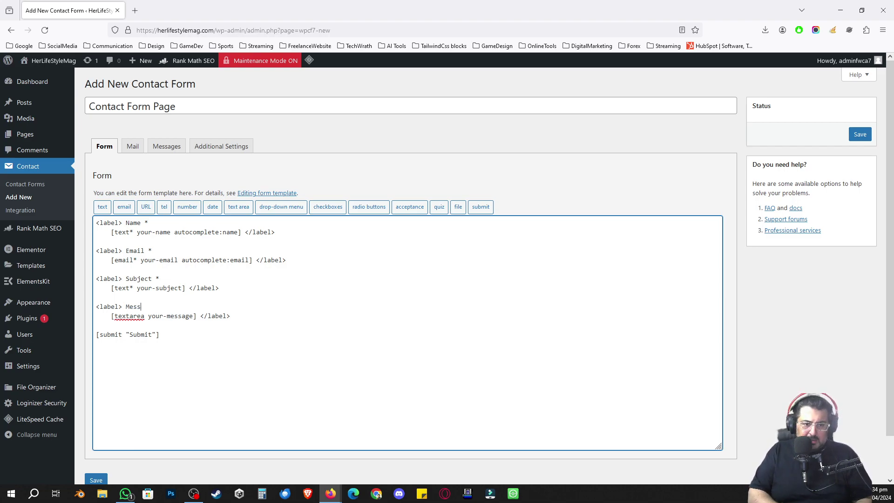
text(*)
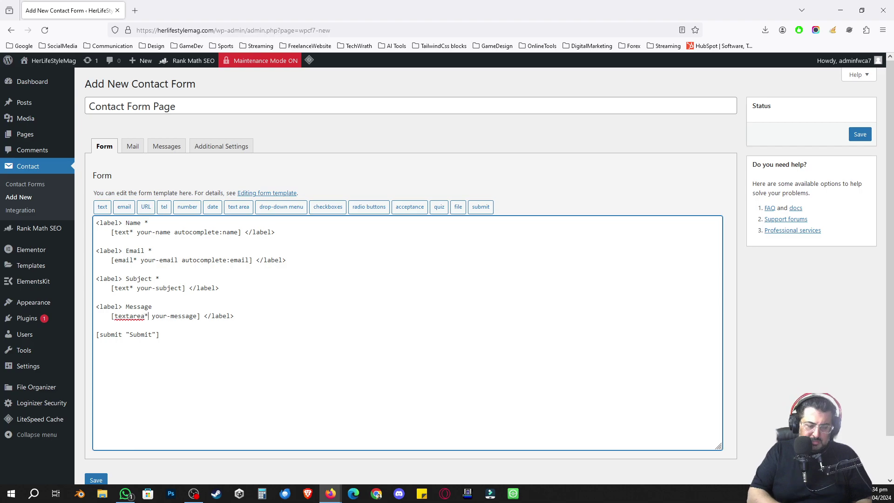
Insert a required telephone field tag between the Subject and Message fields of the form template.
key(Return)
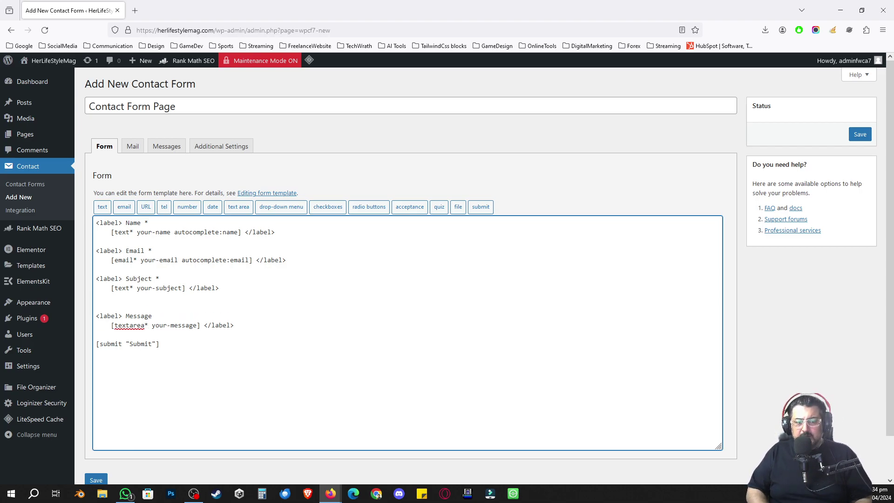
key(Return)
click(168, 212)
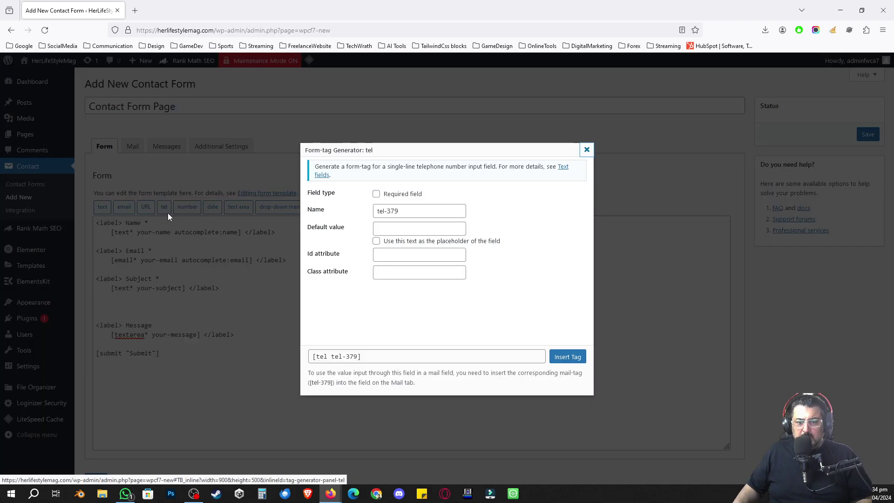
click(376, 193)
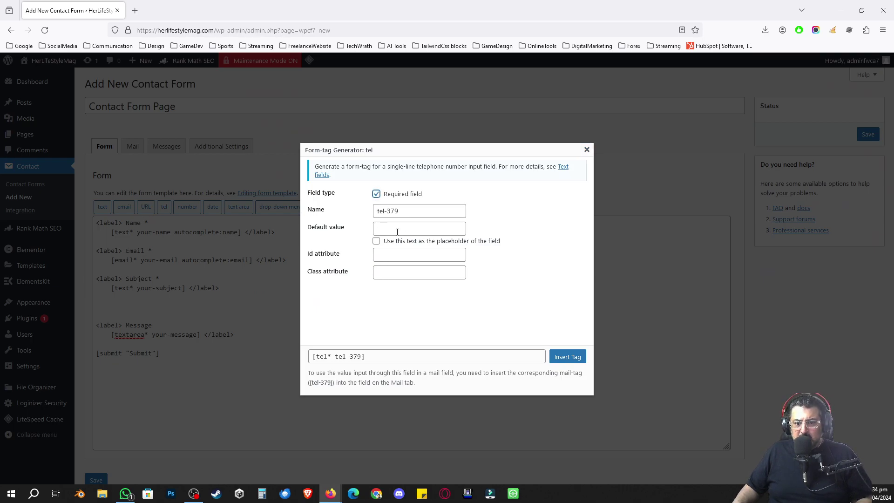
click(565, 357)
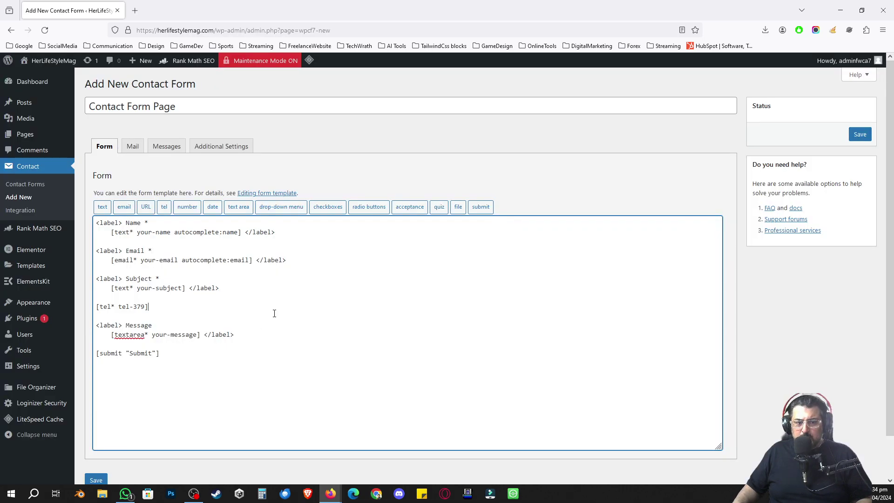
Wrap the telephone tag in a label, copying the "<label> Subject *" line above it and adding "</label>" below it.
click(183, 296)
key(Return)
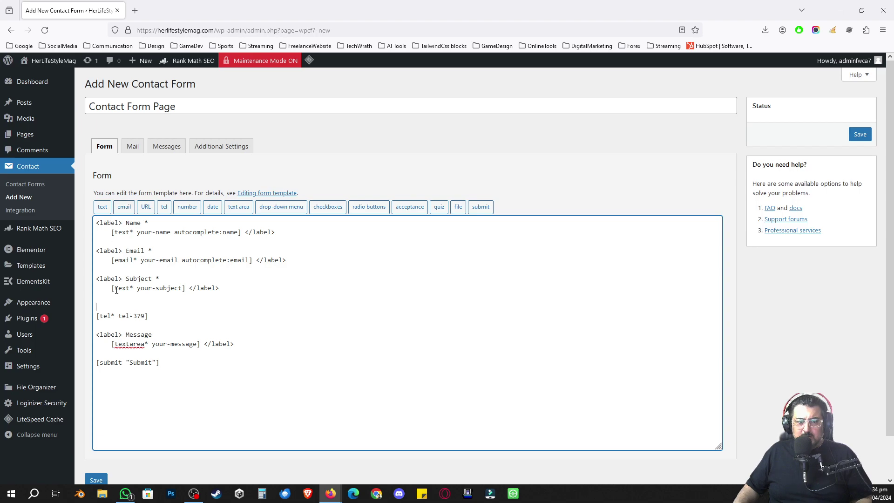
triple_click(136, 278)
key(ctrl+c)
click(129, 309)
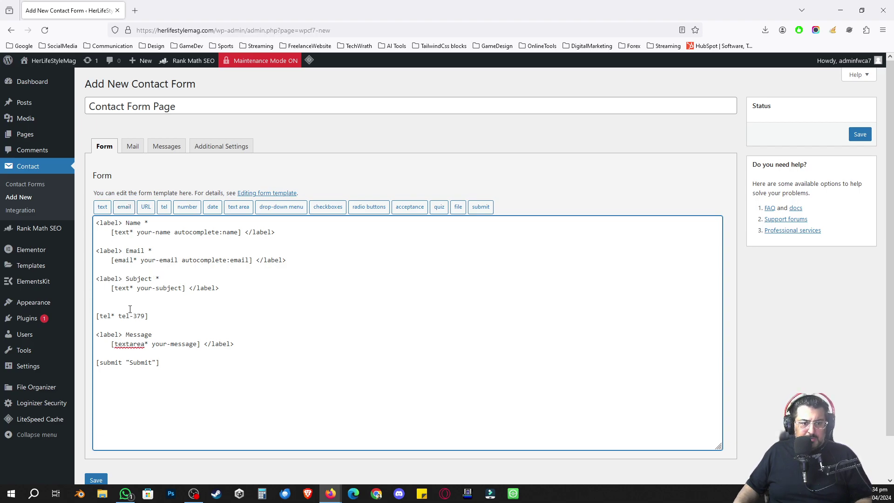
key(ctrl+v)
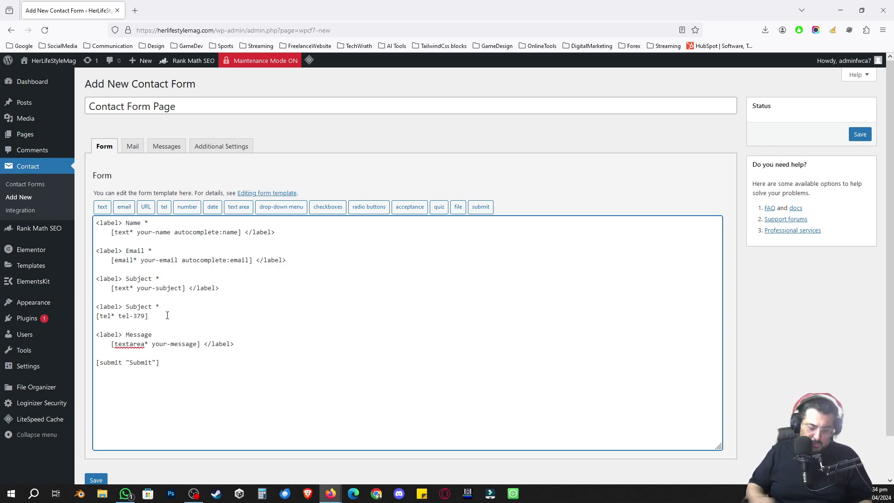
click(168, 315)
key(Return)
text(</label>)
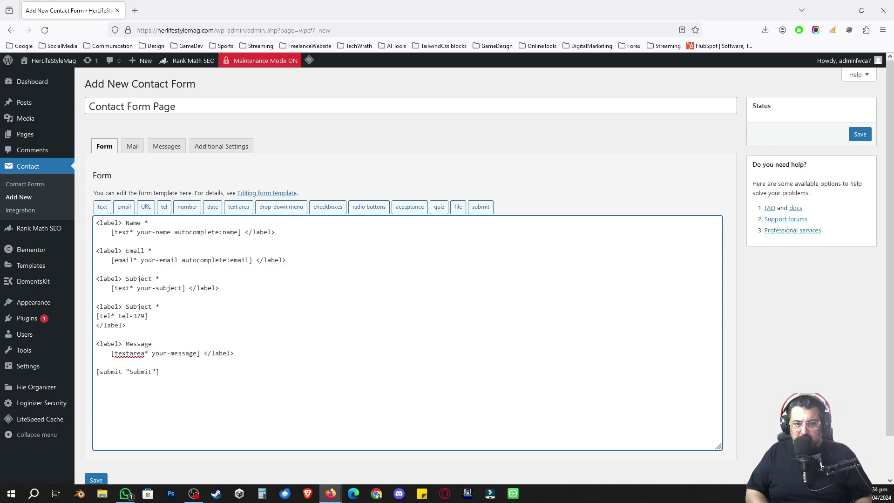
Rename the telephone field's label "Mobile/WhatsApp" and make the field optional by removing the asterisks from its label and tag.
drag(126, 306, 151, 306)
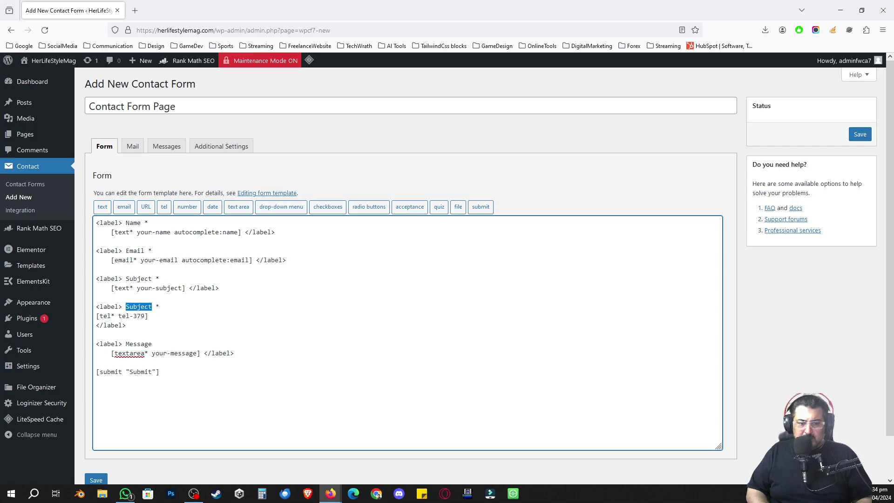
text(Mobile)
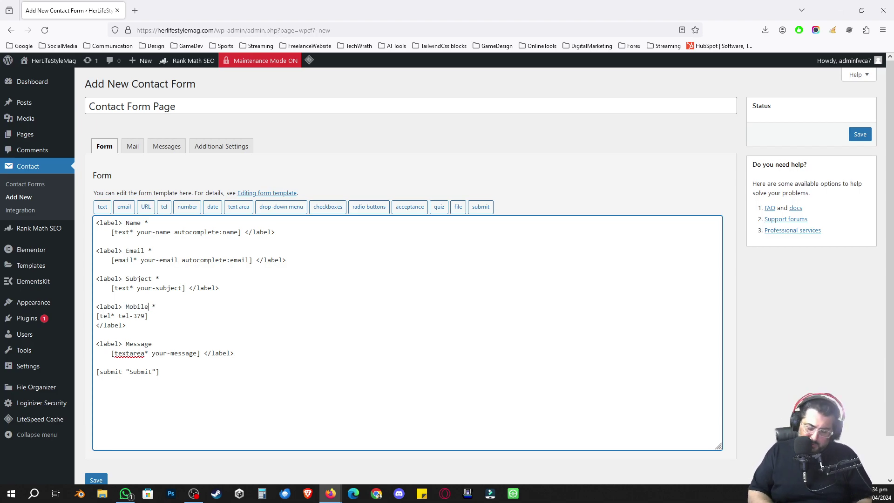
text(/WhatsAP)
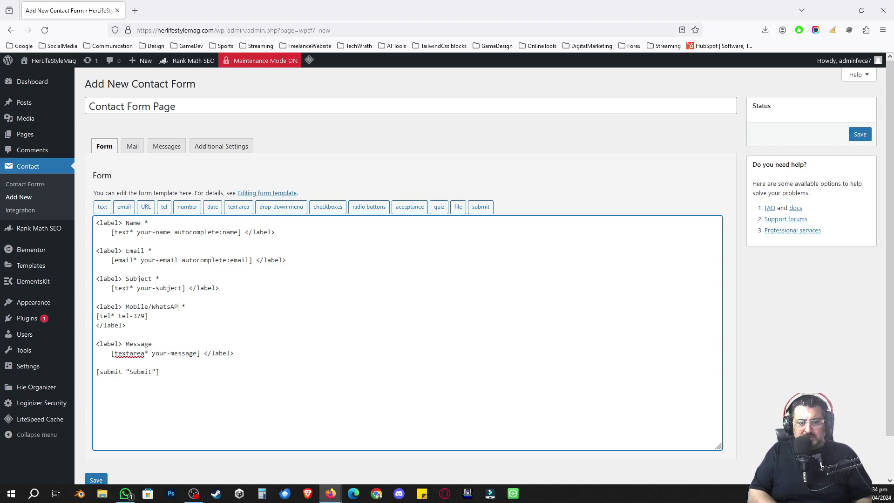
text(p)
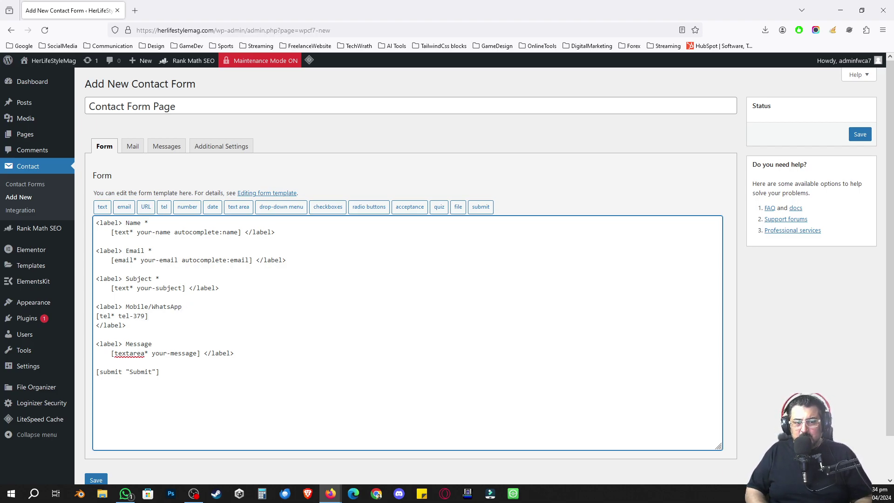
key(BackSpace)
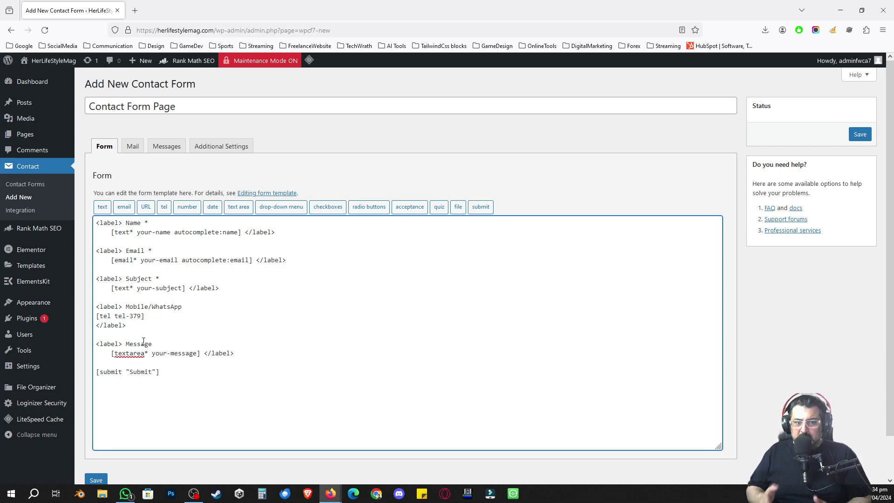
Save the new form and add the line "Mobile/WhatsApp: [tel-379]" below the Subject line of its mail message body, saving that change too.
click(133, 147)
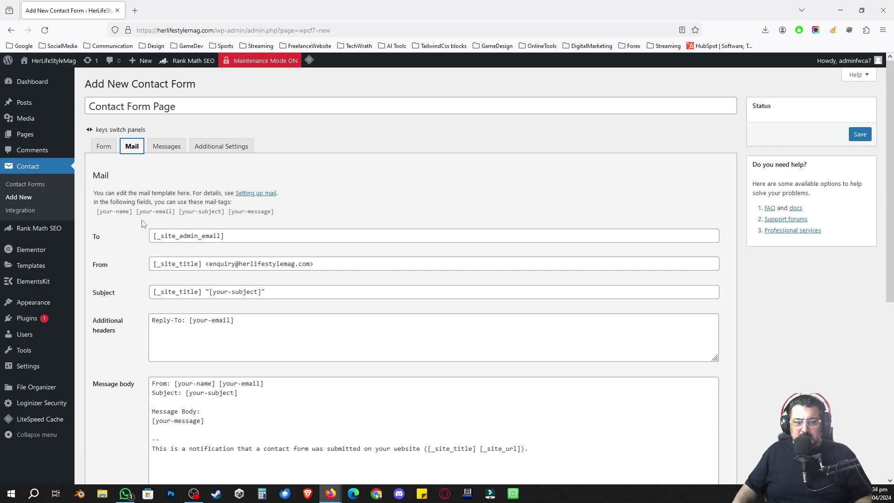
click(857, 135)
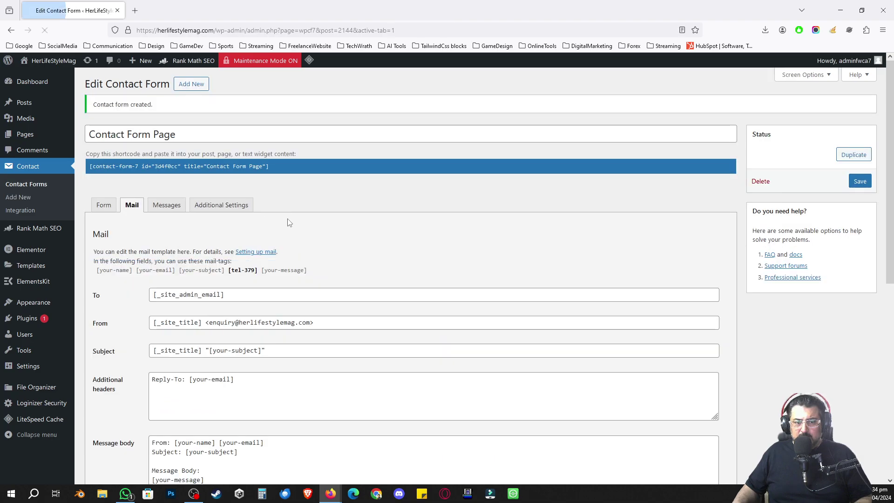
scroll(250, 287, down, 4)
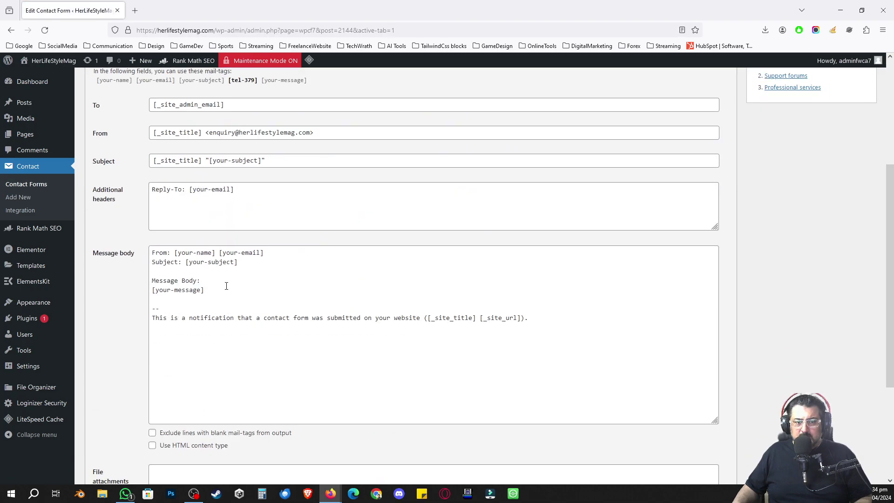
click(191, 272)
text(Mobile)
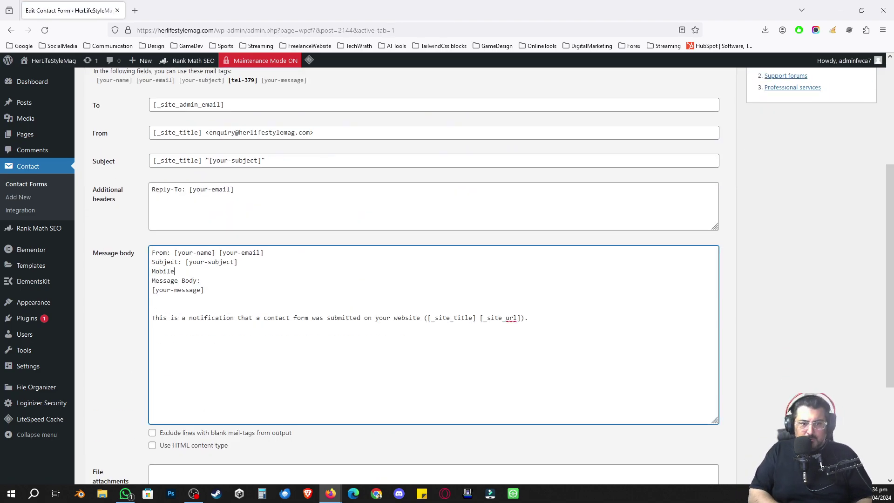
text(/WhatsApp:)
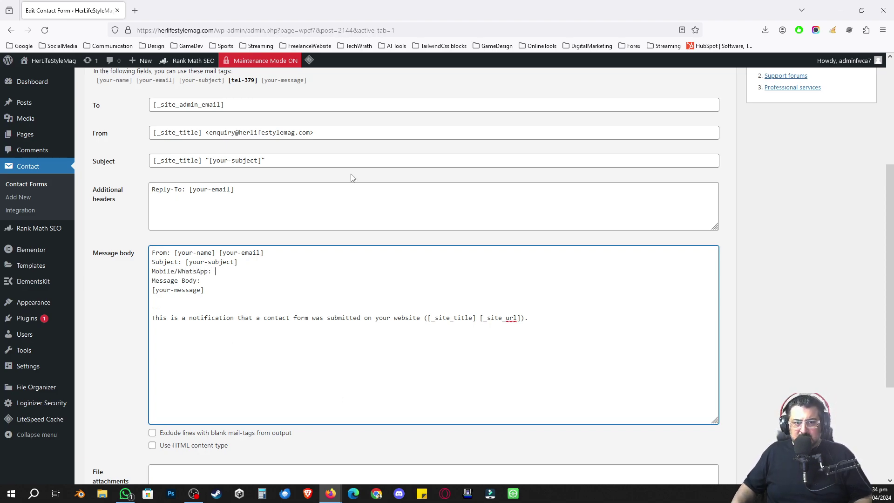
click(242, 82)
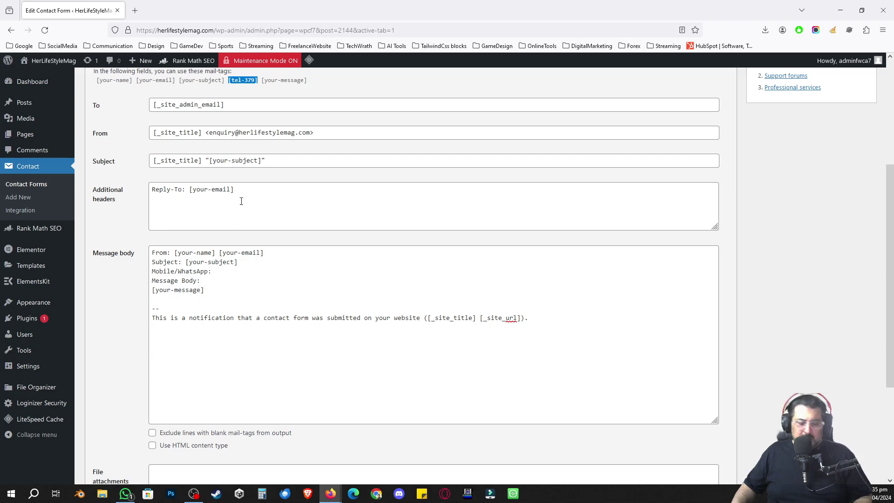
text([tel-379])
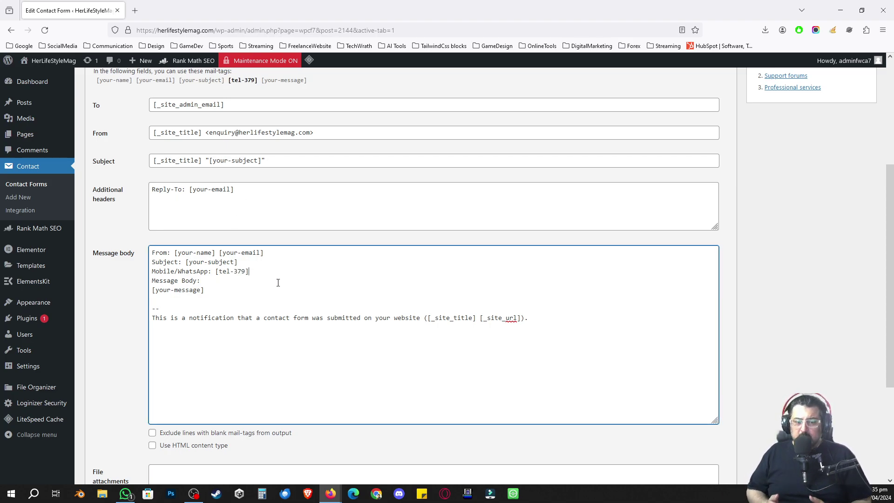
scroll(718, 256, up, 4)
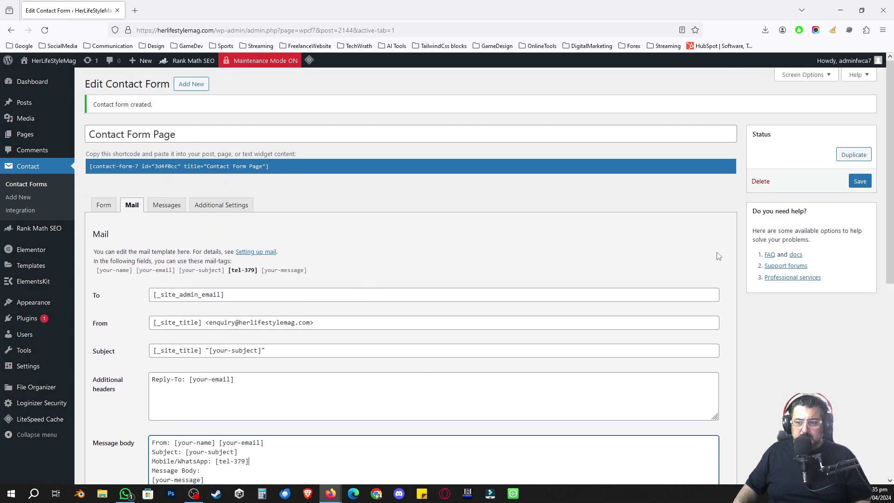
click(857, 182)
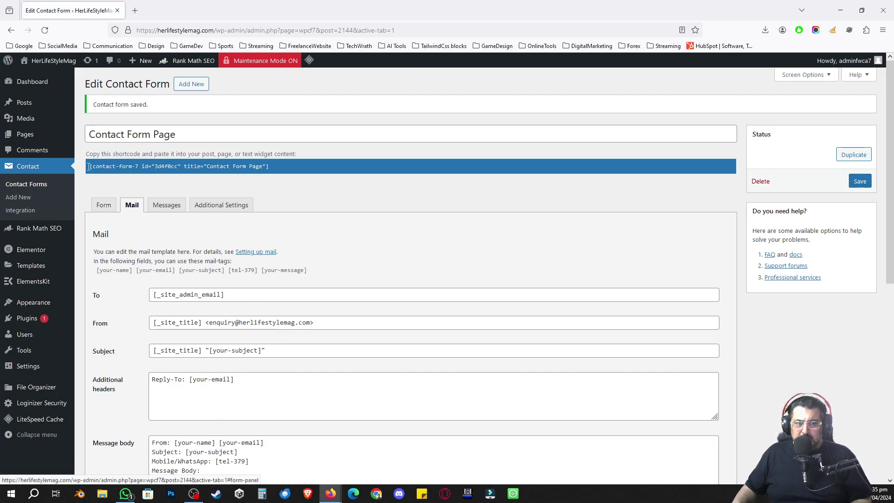
Open the site's Contact page for editing with Elementor in a separate browser tab.
mouse_move(41, 135)
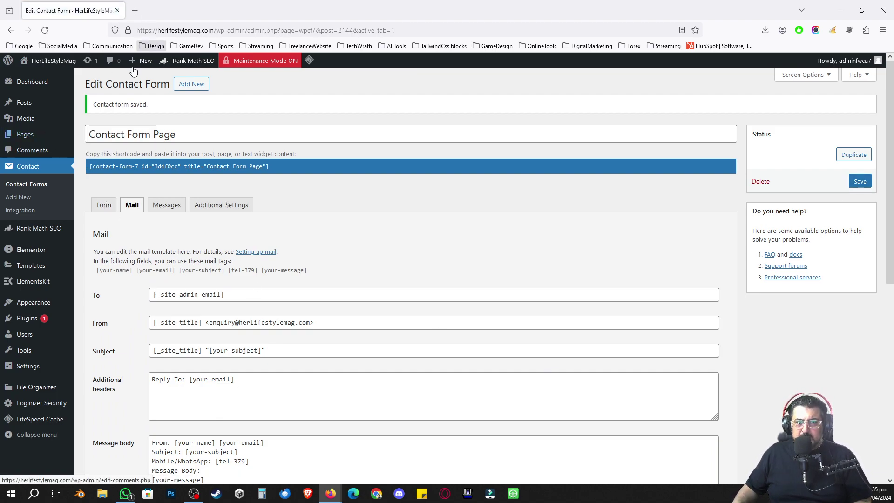
middle_click(91, 137)
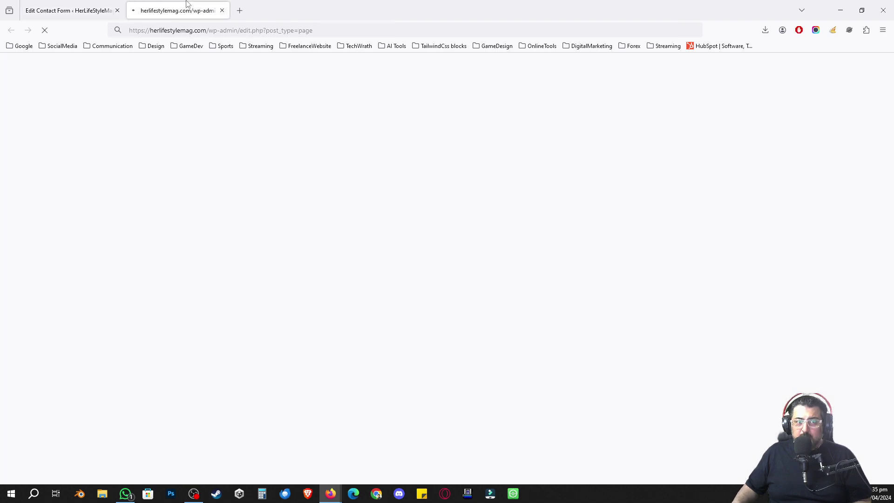
click(181, 10)
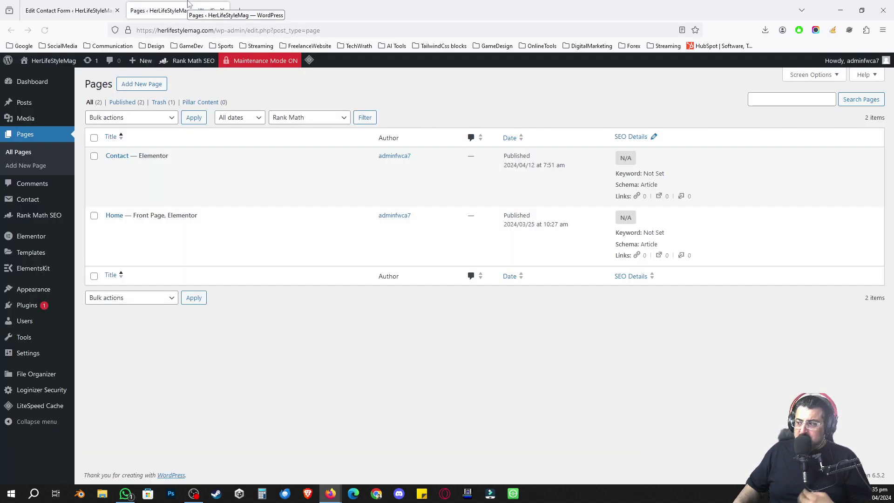
mouse_move(207, 173)
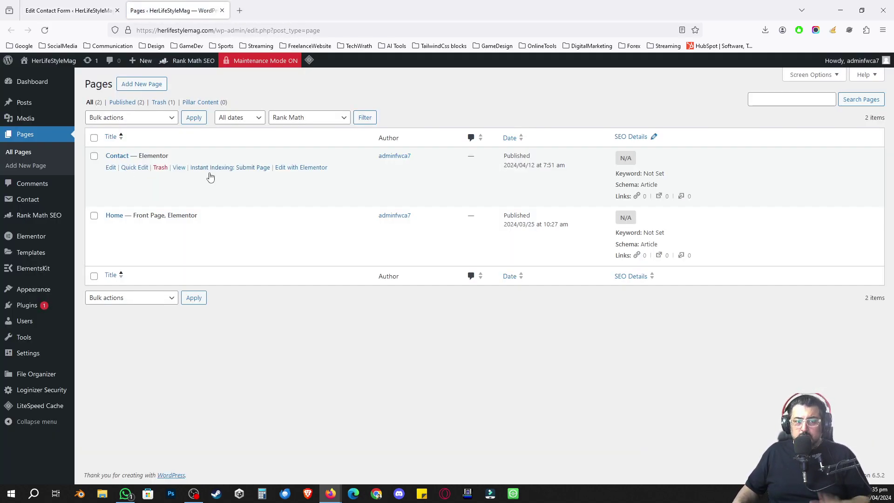
click(306, 169)
click(312, 200)
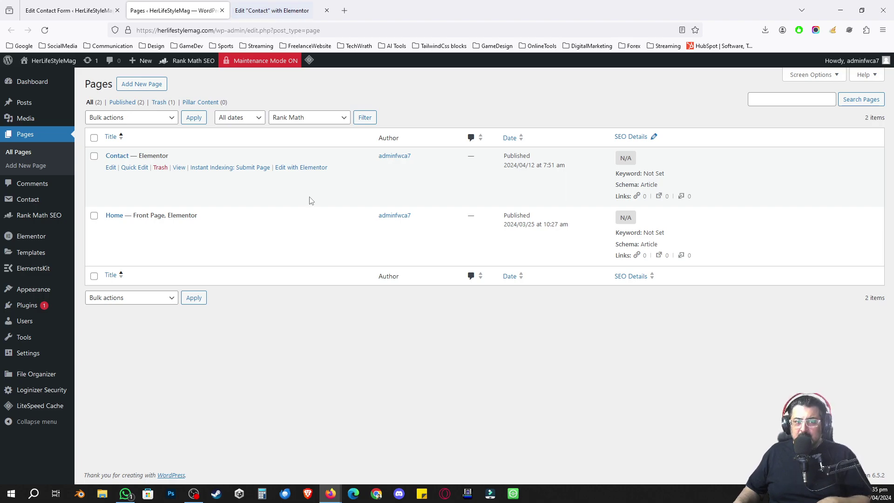
click(271, 11)
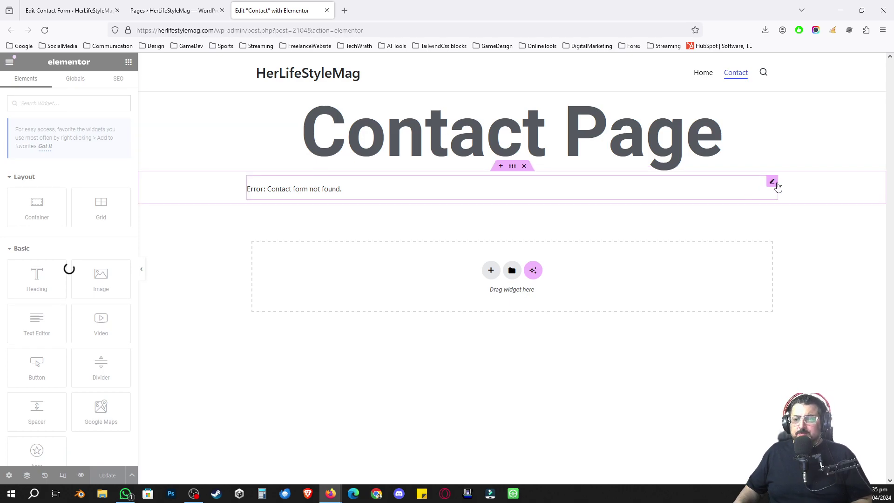
Replace the broken Contact Form 7 widget below the "Contact Page" heading with a new Contact Form 7 widget.
right_click(772, 183)
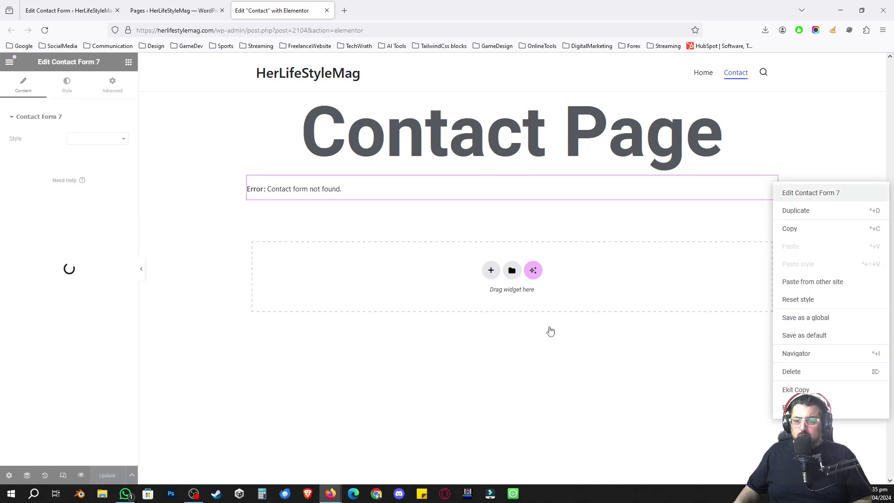
click(791, 371)
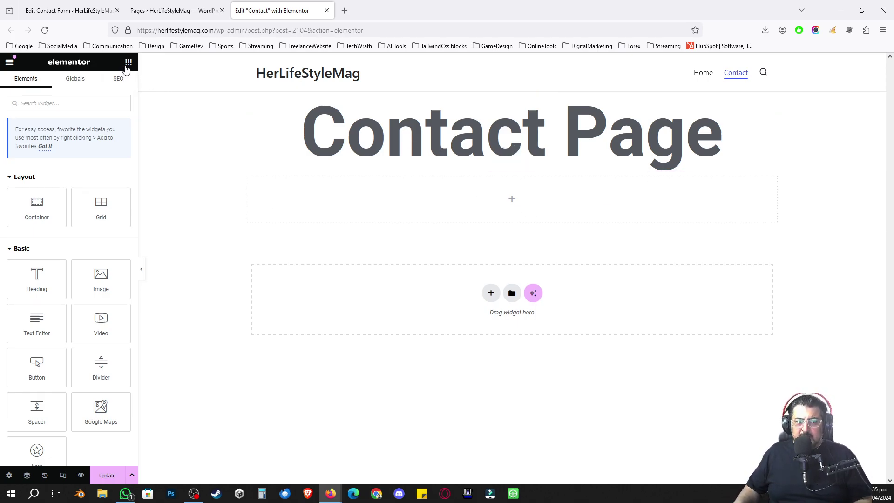
click(84, 104)
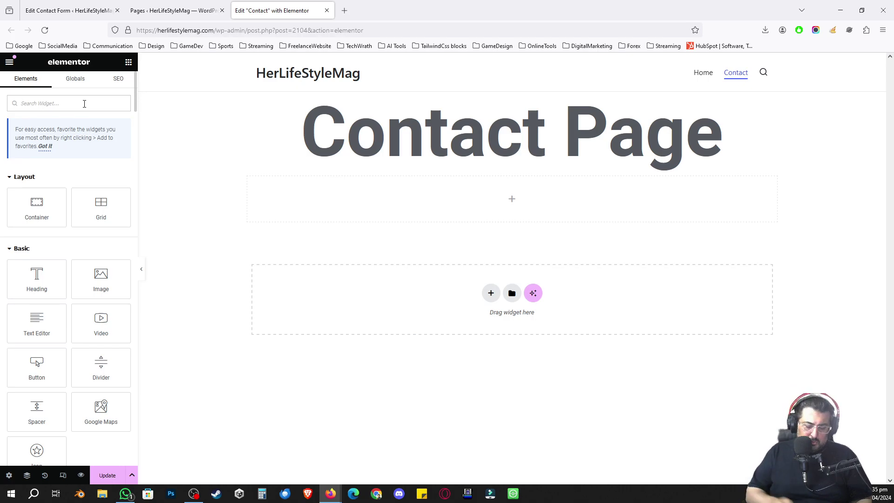
text(contact)
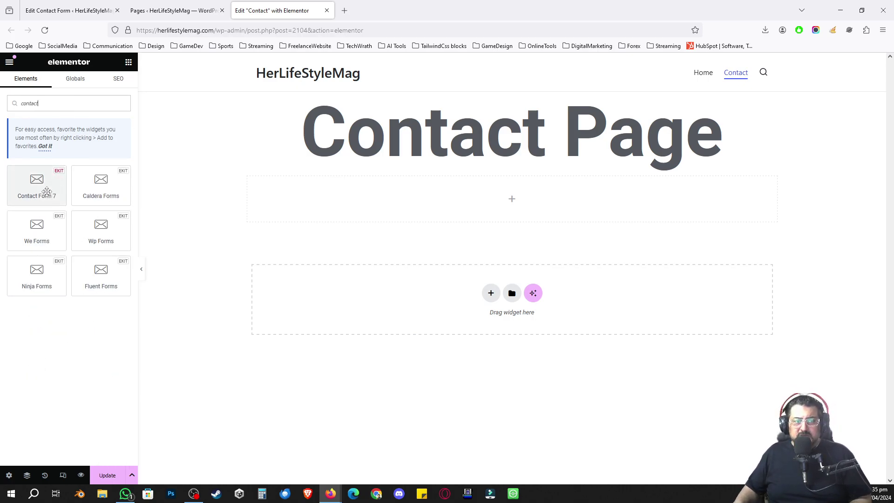
drag(40, 186, 476, 195)
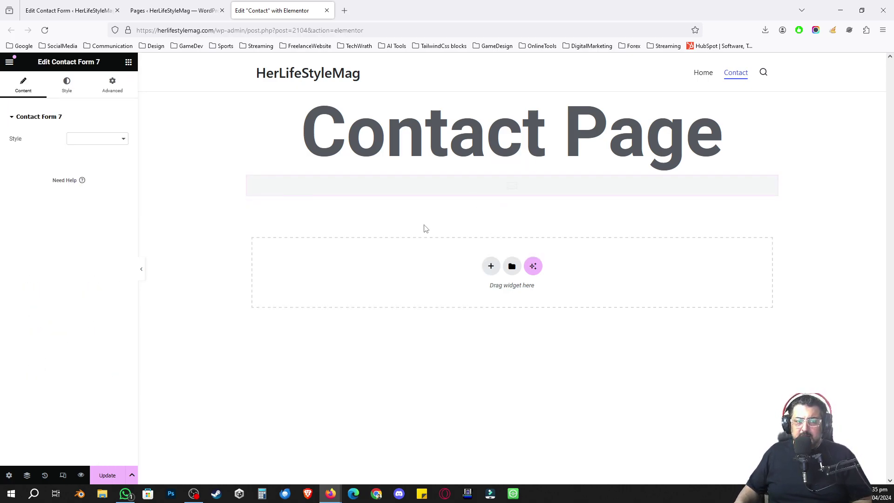
Set the new widget's Style to "Contact Form Page" and update the Contact page.
click(113, 140)
click(101, 155)
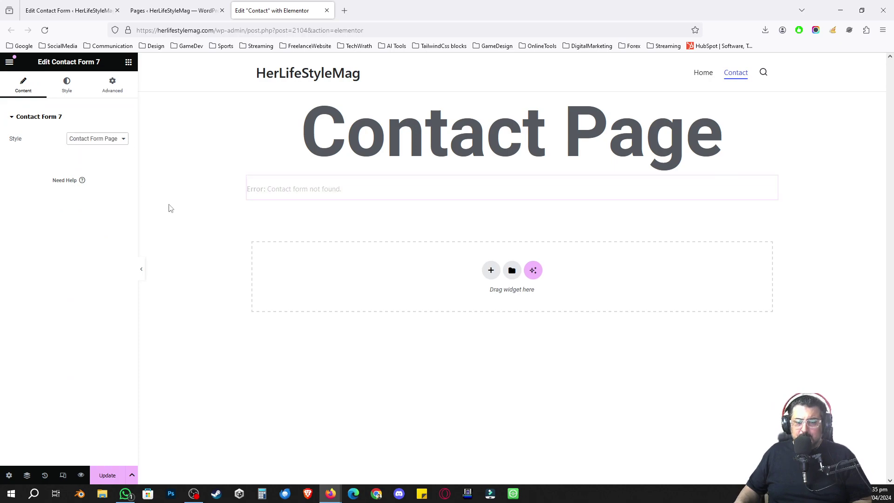
scroll(253, 201, down, 2)
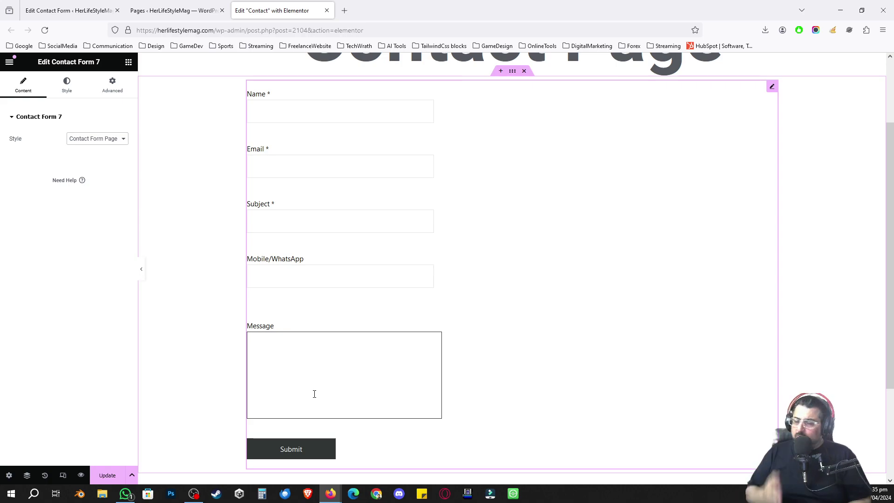
click(108, 474)
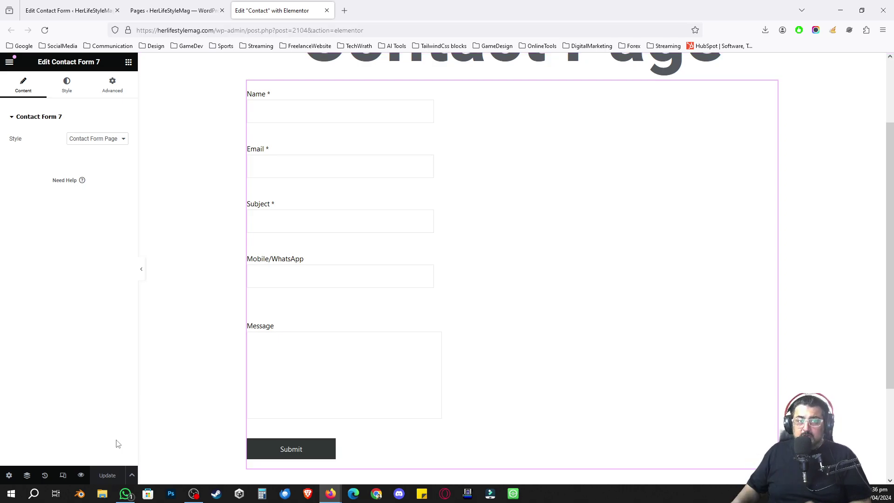
Install and activate the Ultimate Addons for Contact Form 7 plugin in WordPress and decline its diagnostic data collection on the Dashboard.
click(66, 3)
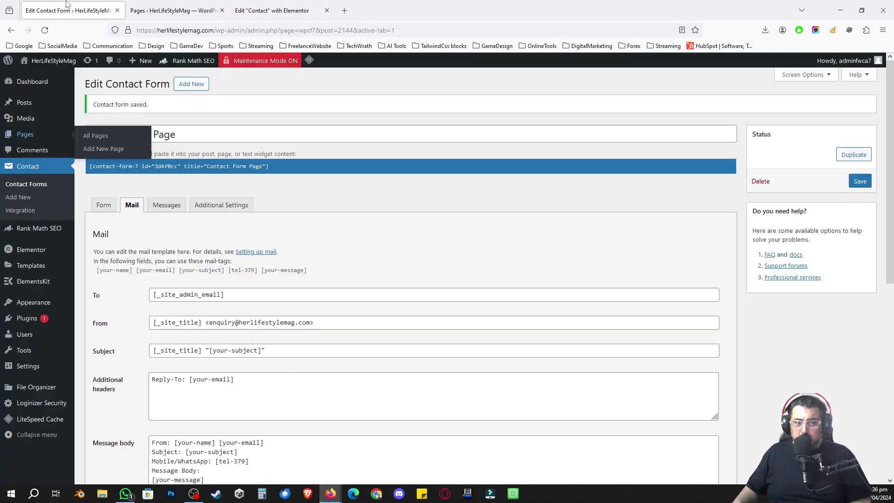
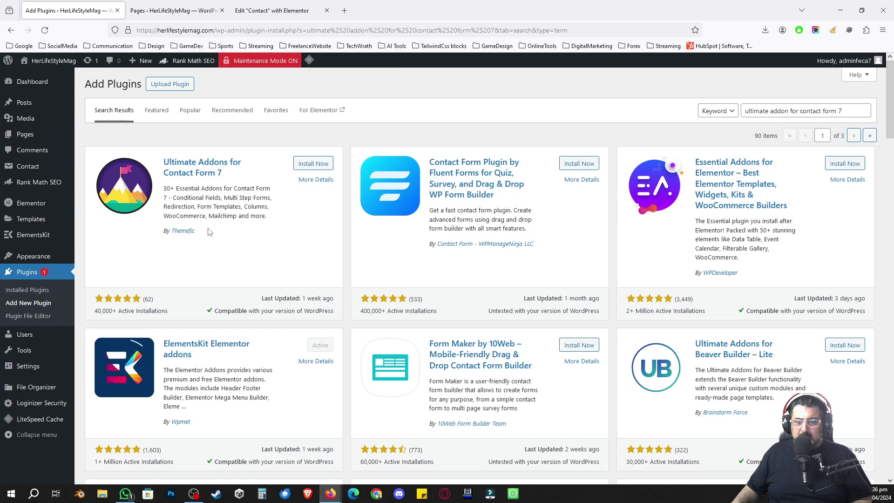
drag(215, 311, 333, 308)
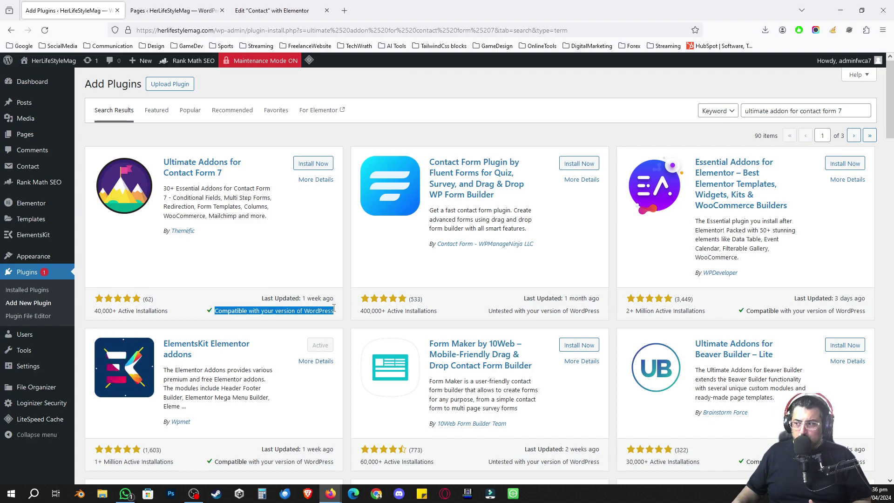
click(313, 164)
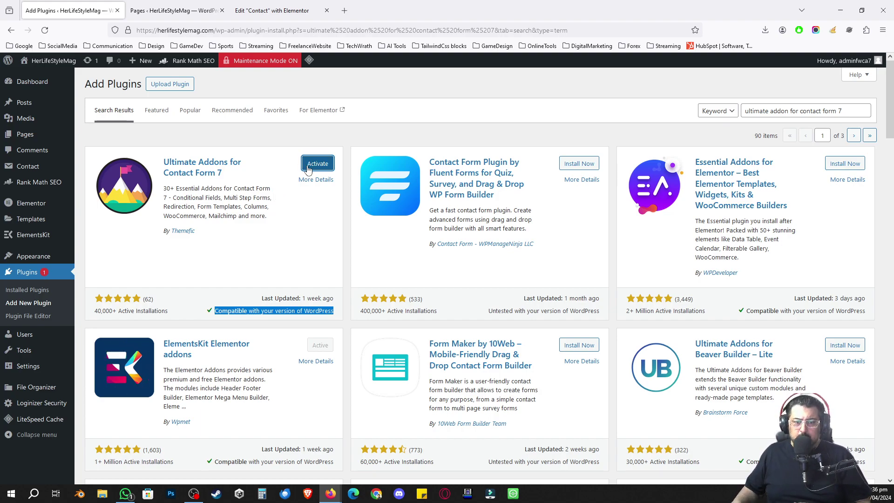
click(308, 167)
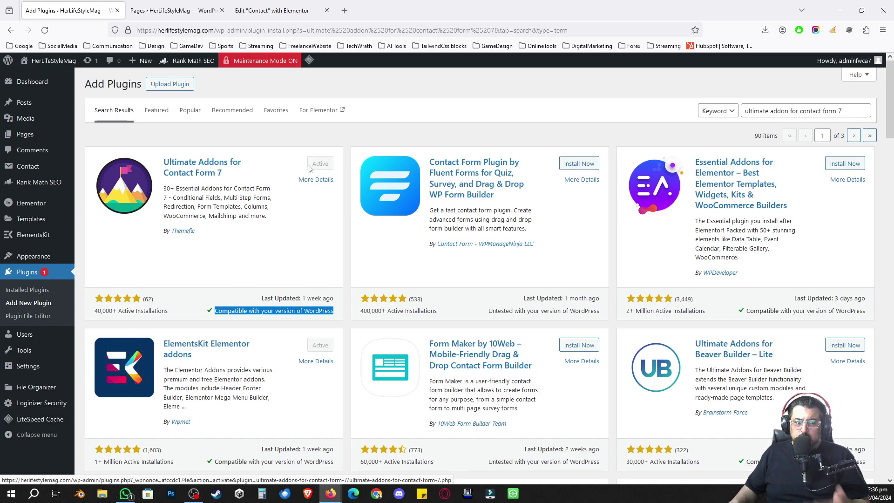
click(40, 87)
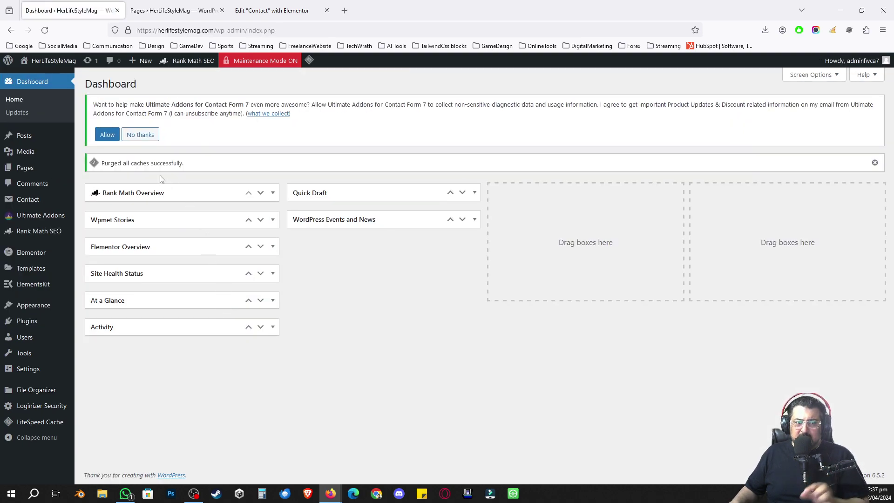
click(139, 135)
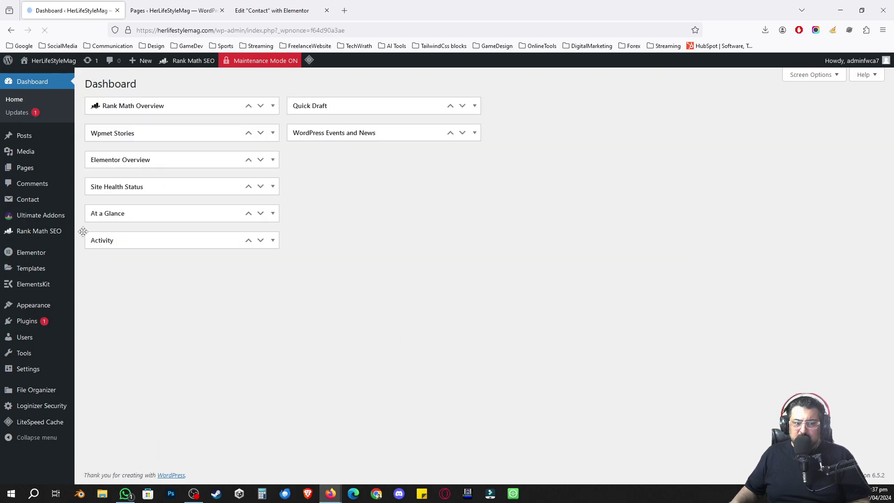
Examine the API Integration and Miscellaneous sections of the Ultimate Addons settings.
mouse_move(62, 221)
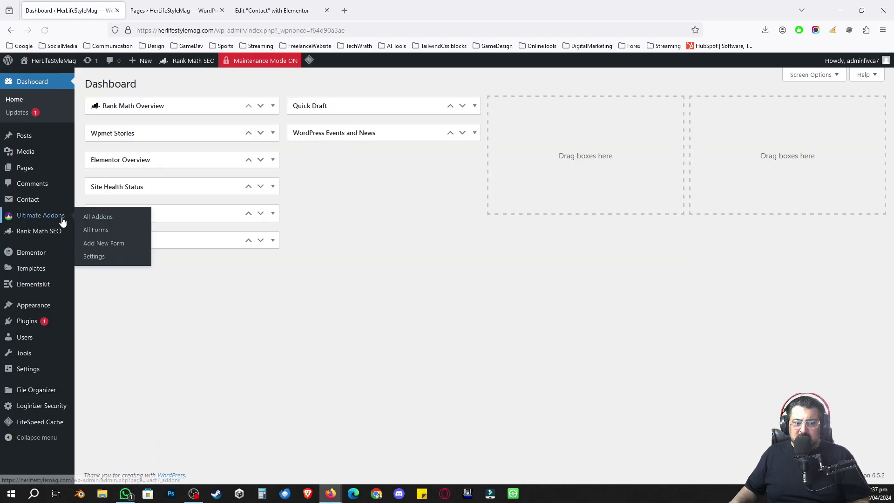
click(98, 261)
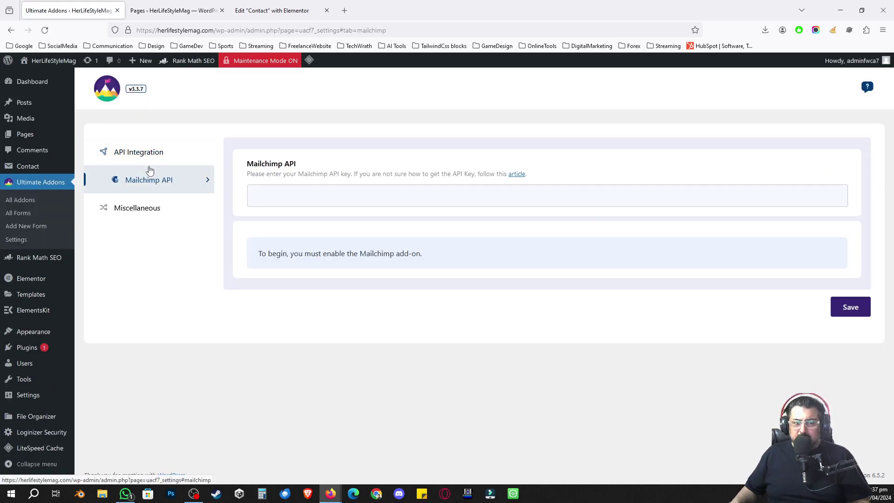
click(150, 205)
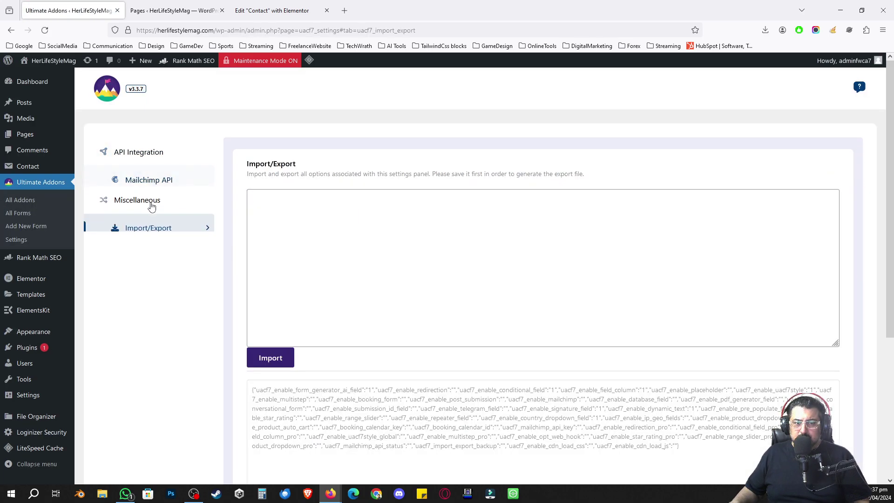
click(155, 155)
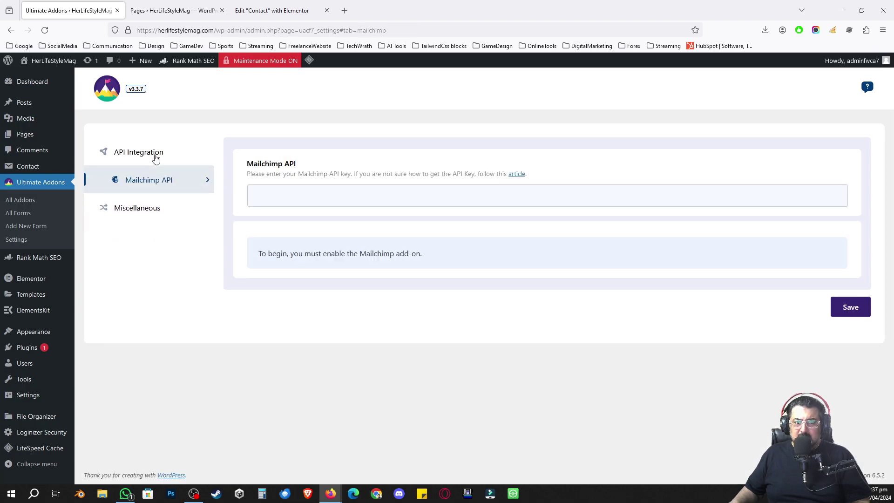
click(156, 208)
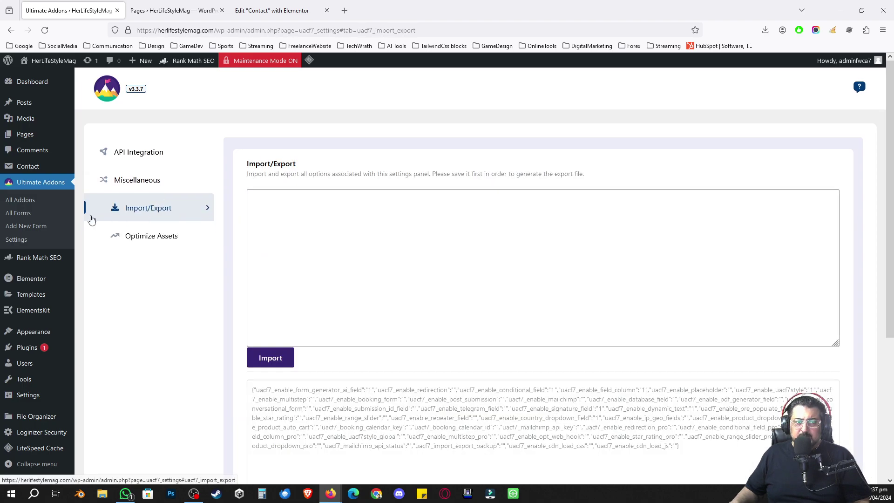
Examine the active and deactivated addons in the Ultimate Addons list, including the Column or Grid addon.
click(34, 204)
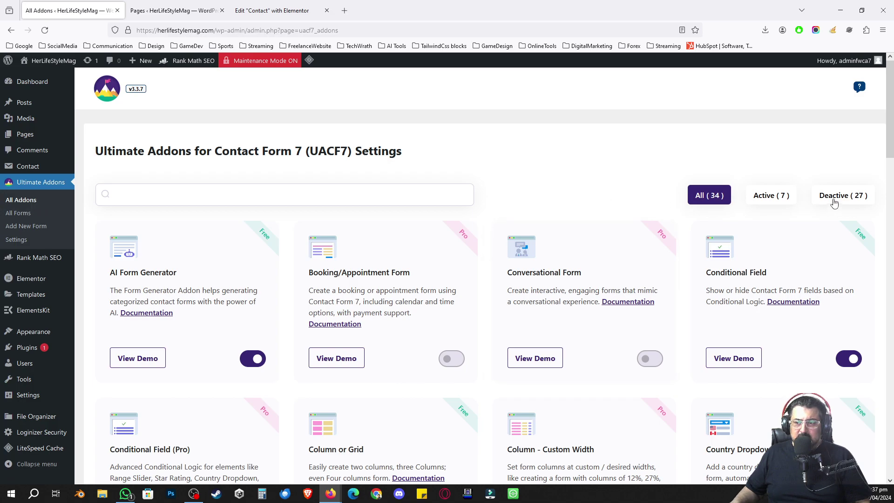
click(769, 196)
scroll(422, 197, down, 2)
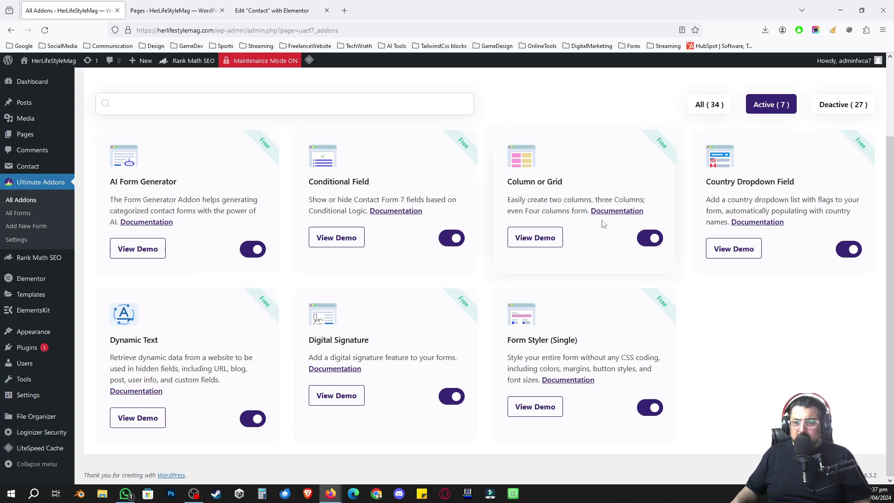
drag(508, 182, 564, 184)
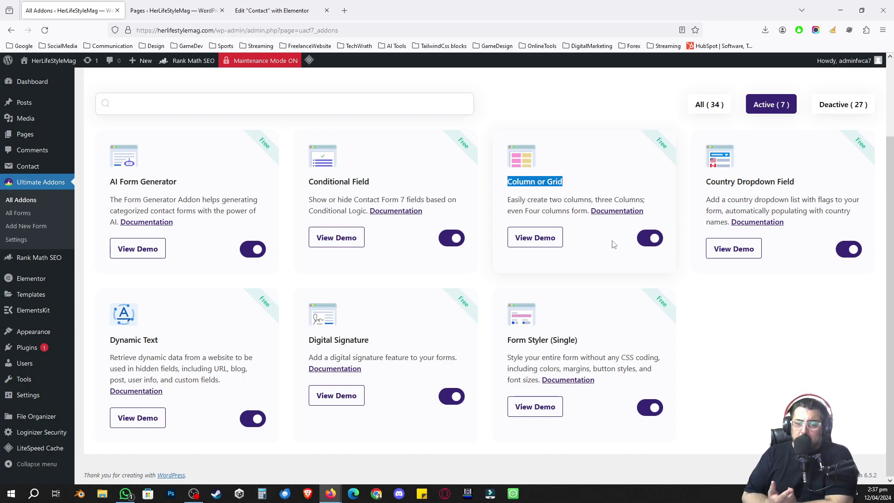
click(719, 109)
click(828, 108)
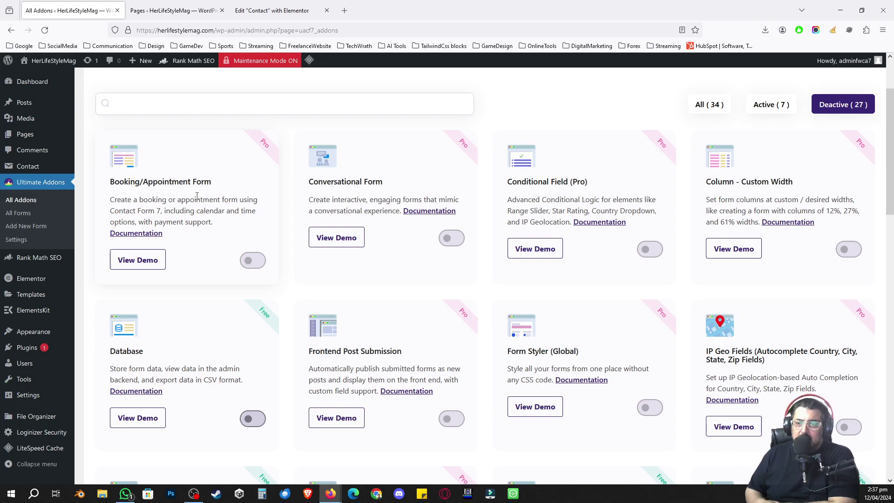
scroll(198, 201, up, 2)
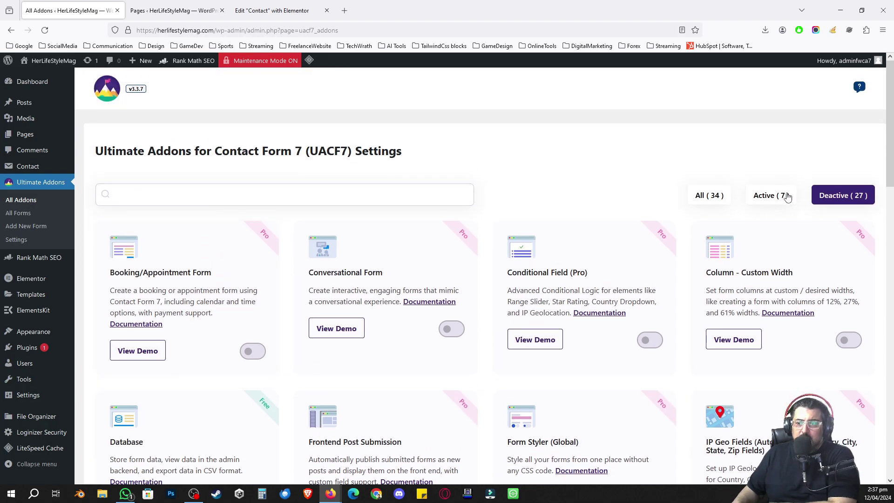
click(787, 196)
click(567, 281)
drag(507, 273, 563, 272)
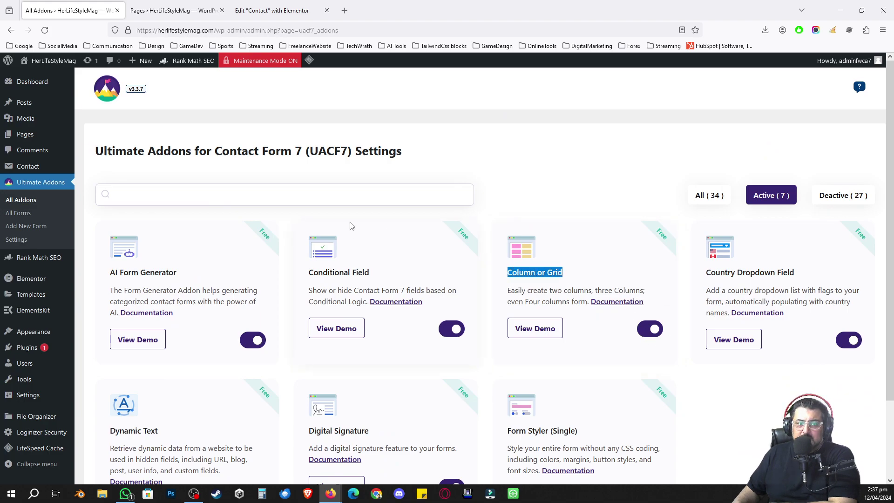
Open the "Contact Form Page" form for editing and add three blank lines above the Name field in its template.
mouse_move(49, 172)
click(92, 172)
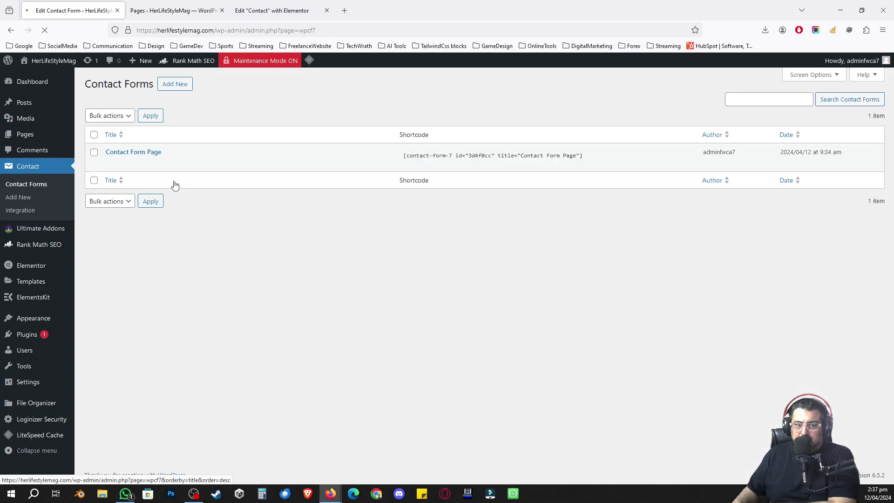
click(111, 164)
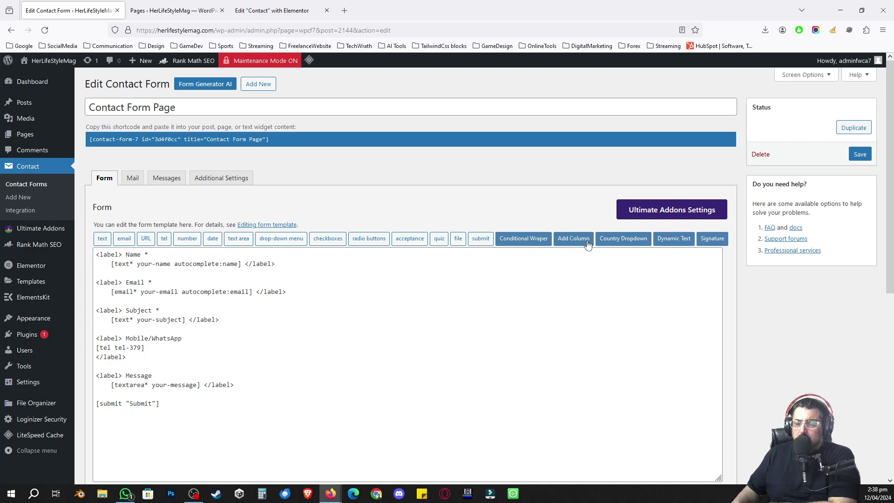
click(186, 253)
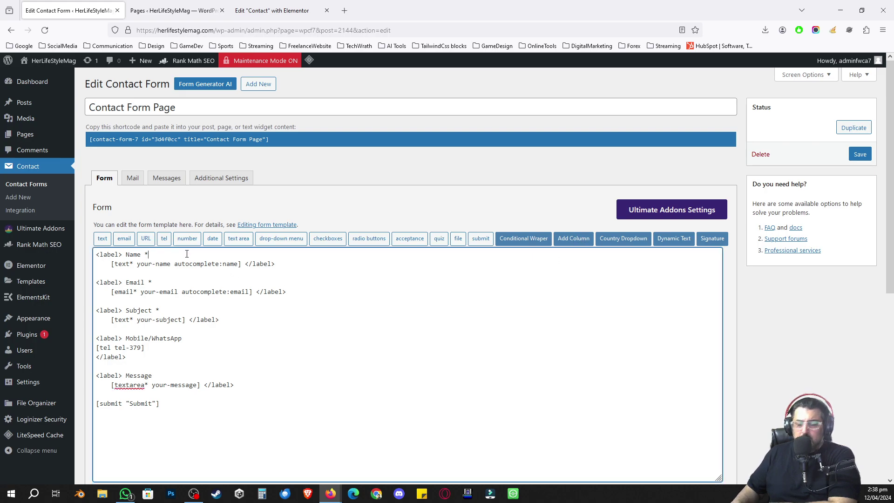
key(Return)
key(Return)
key(Return)
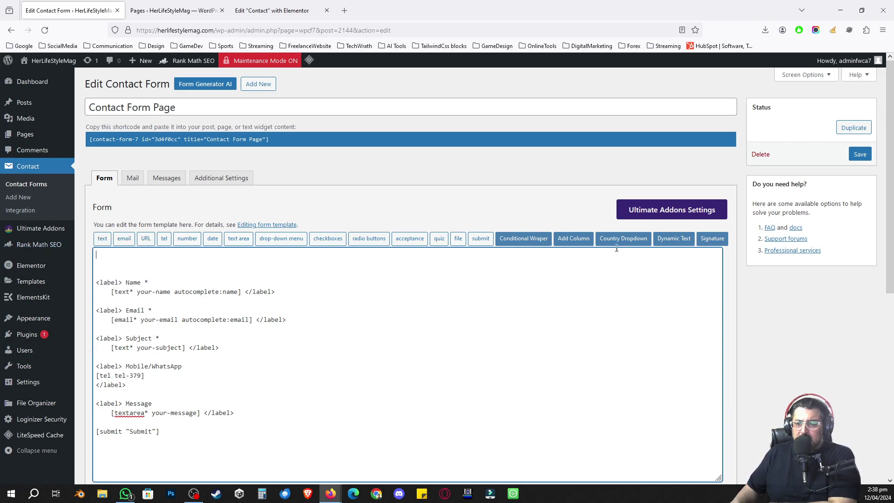
Insert the 2 Column layout tag at the start of the form template.
click(574, 240)
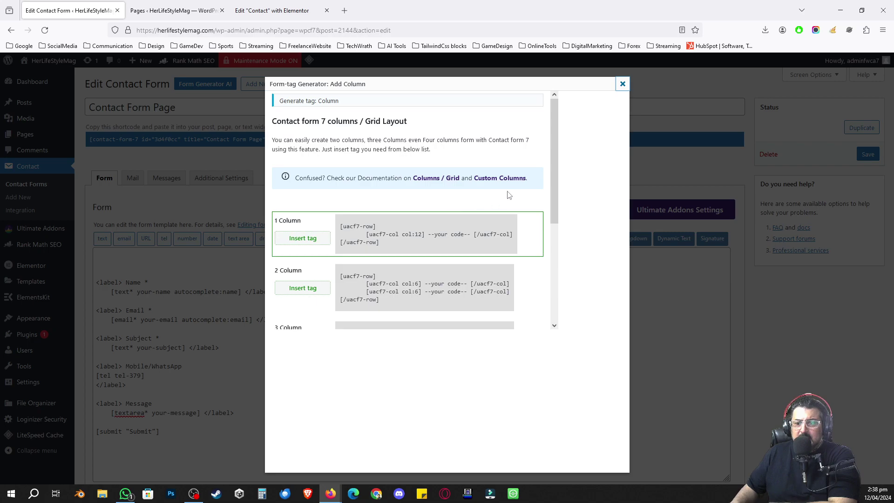
scroll(553, 205, down, 4)
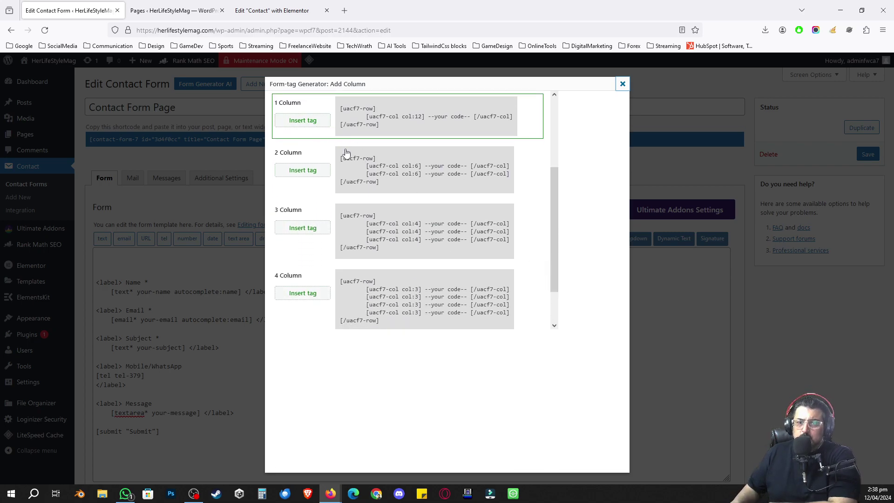
scroll(357, 279, down, 2)
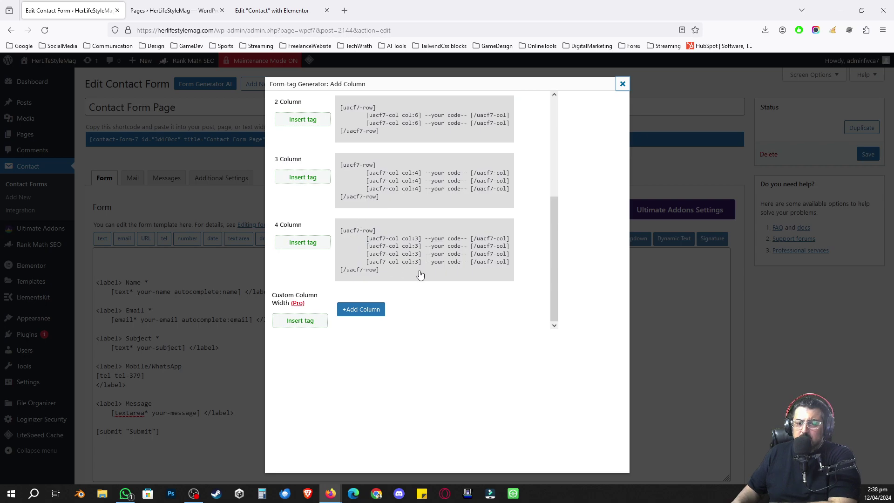
scroll(441, 292, up, 6)
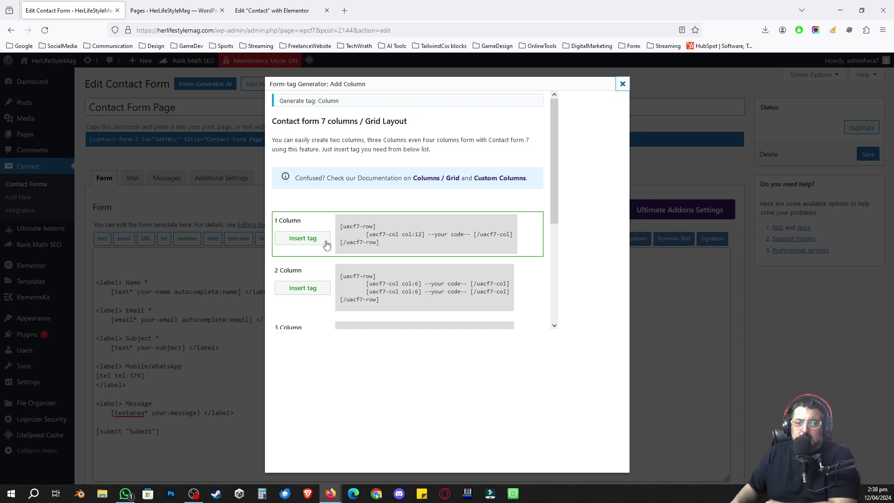
click(310, 289)
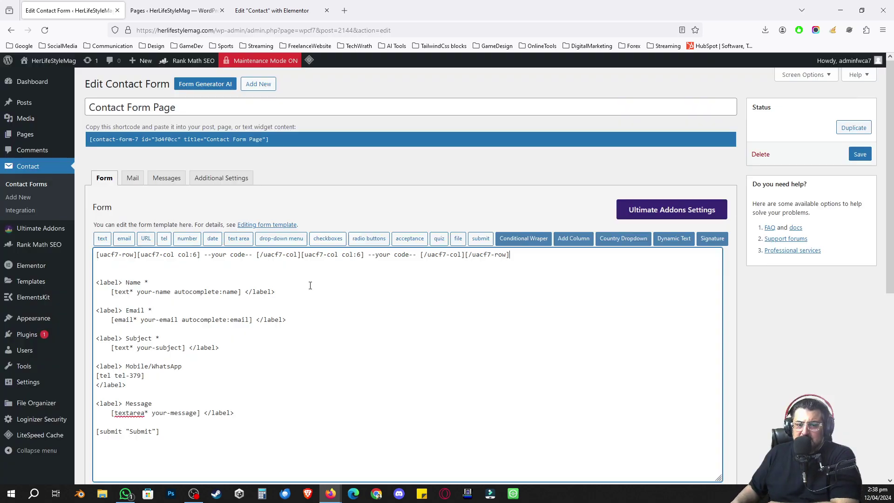
Remove the "--your code--" placeholder from the first column and put the row tag and both columns on separate lines.
drag(98, 257, 525, 255)
click(94, 269)
drag(205, 255, 255, 254)
key(BackSpace)
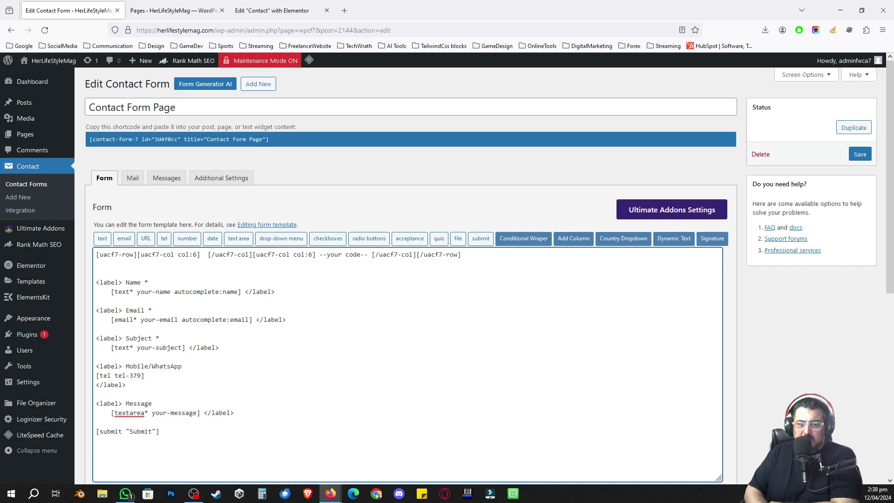
key(Return)
key(Return)
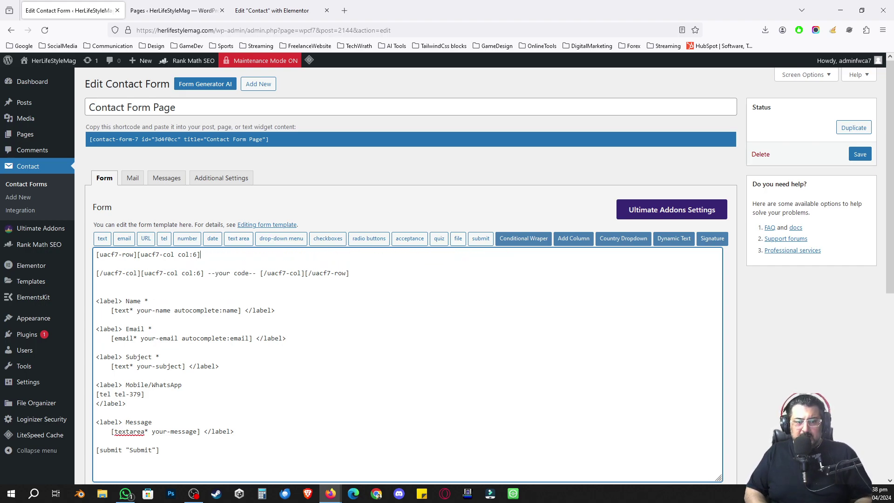
key(Return)
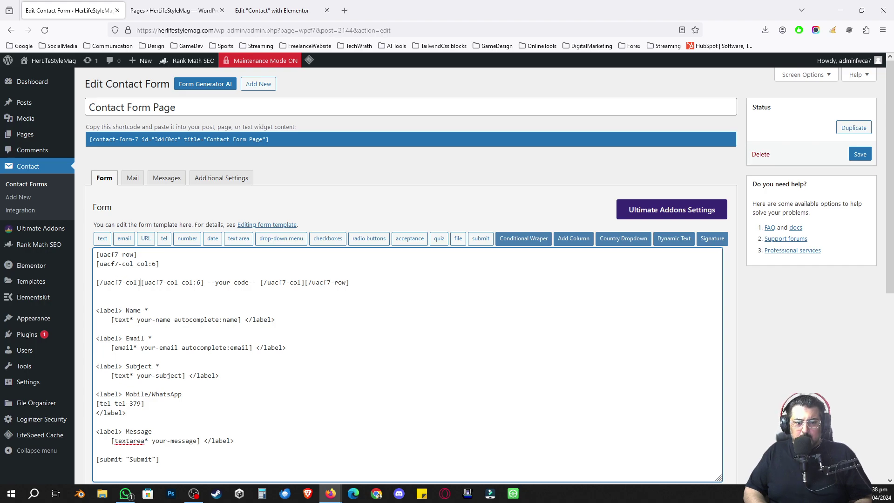
key(Return)
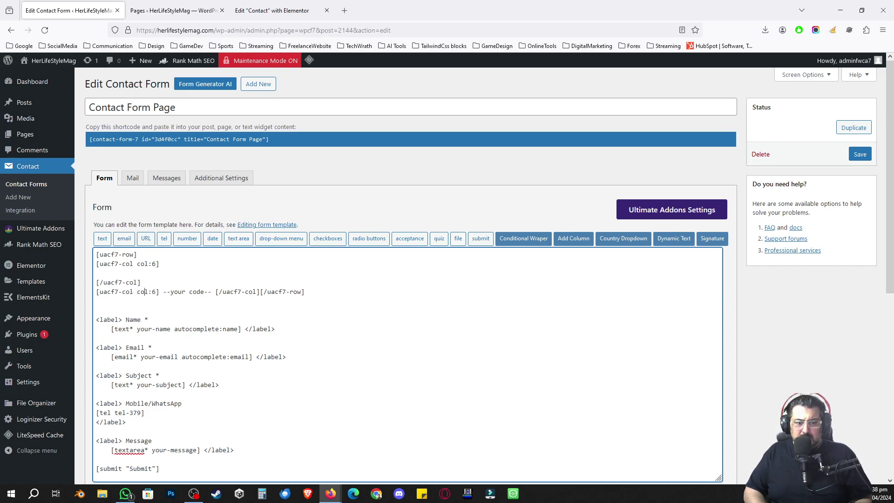
Delete the second column's "--your code--" placeholder and put its closing tag and the closing row tag on separate lines.
key(shift+Right)
key(shift+Right)
key(shift+Right)
key(shift+Right)
key(shift+Right)
key(shift+Right)
key(shift+Right)
key(shift+Right)
key(shift+Right)
key(shift+Right)
key(shift+Right)
key(shift+Right)
key(shift+Right)
key(shift+Right)
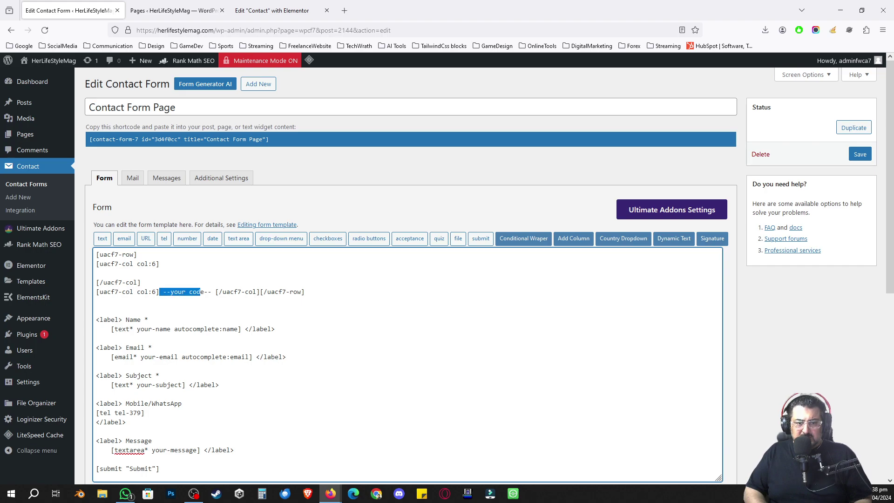
key(Delete)
key(Return)
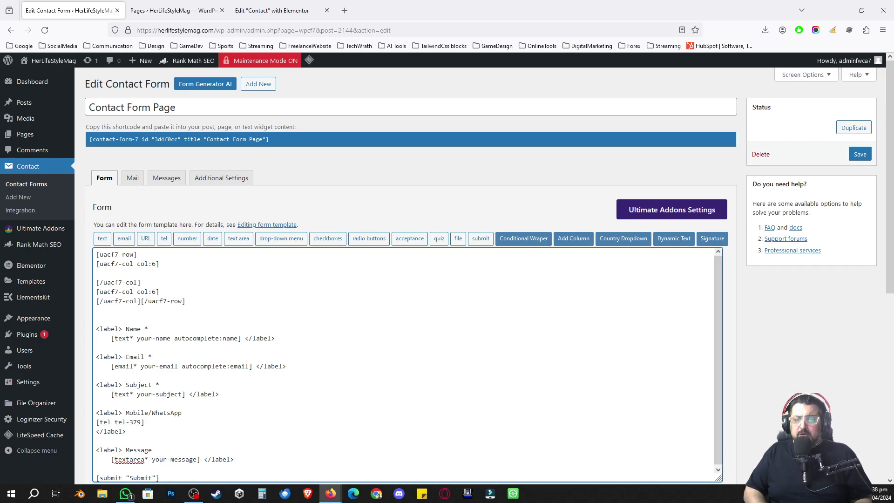
key(Return)
key(Return)
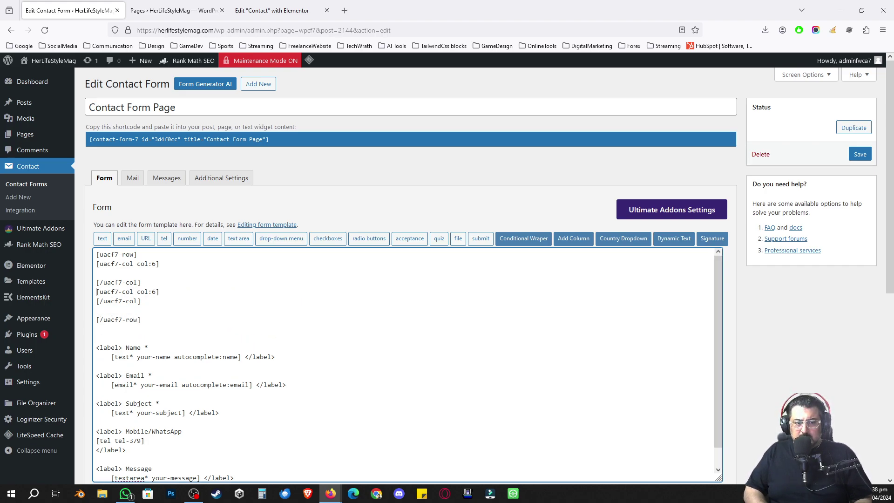
Separate the row tag and the two column blocks with single blank lines, leaving no gap inside the first column.
key(Return)
key(Down)
key(Return)
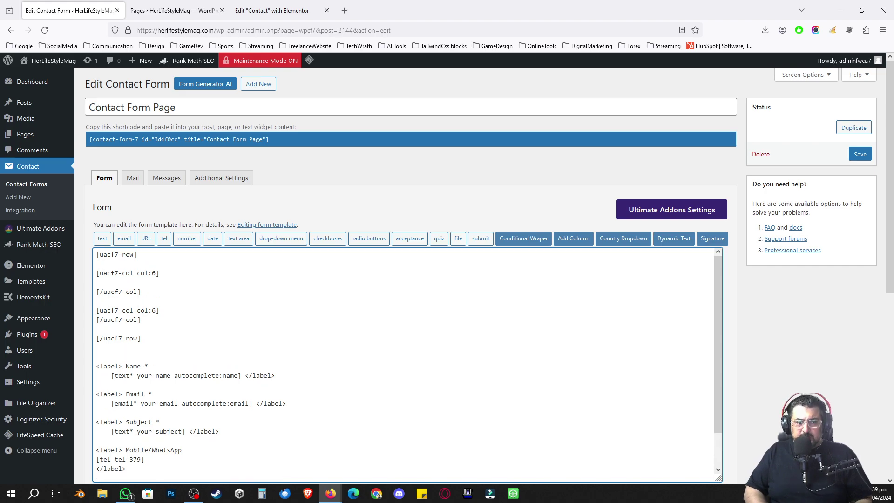
key(BackSpace)
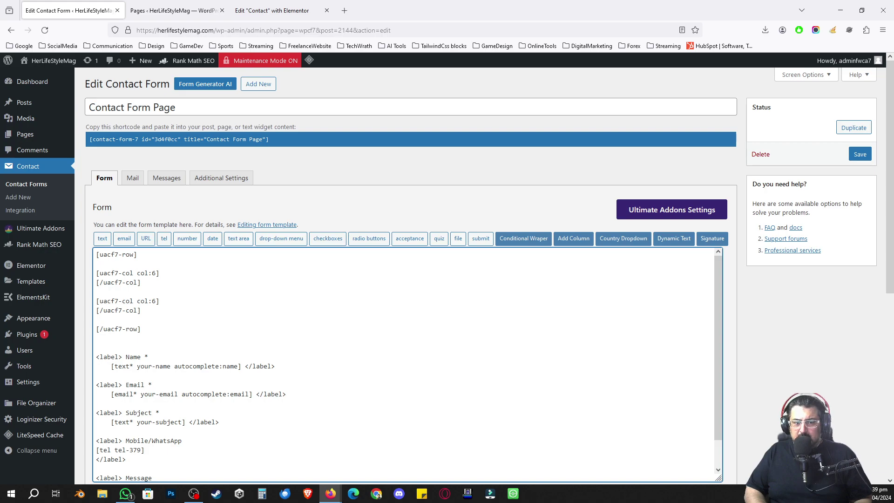
Move the Name field's label and text tag into the first uacf7-col block.
click(96, 291)
drag(97, 301, 140, 310)
click(141, 329)
drag(96, 356, 275, 365)
key(ctrl+c)
key(BackSpace)
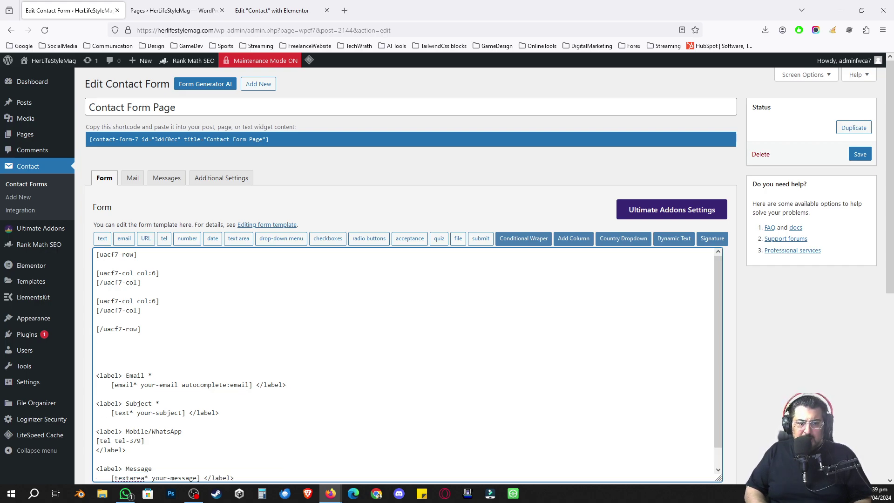
key(Return)
key(ctrl+v)
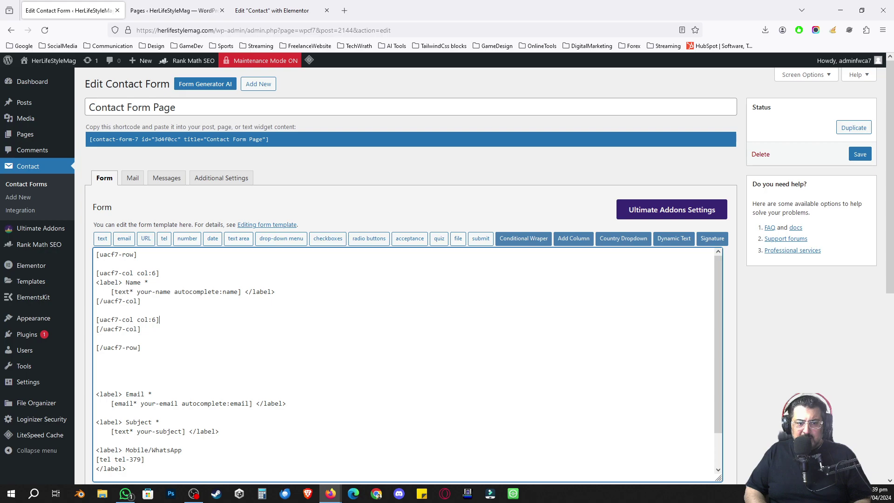
Move the Email field's label and email tag into the second uacf7-col block.
drag(96, 394, 285, 403)
key(ctrl+x)
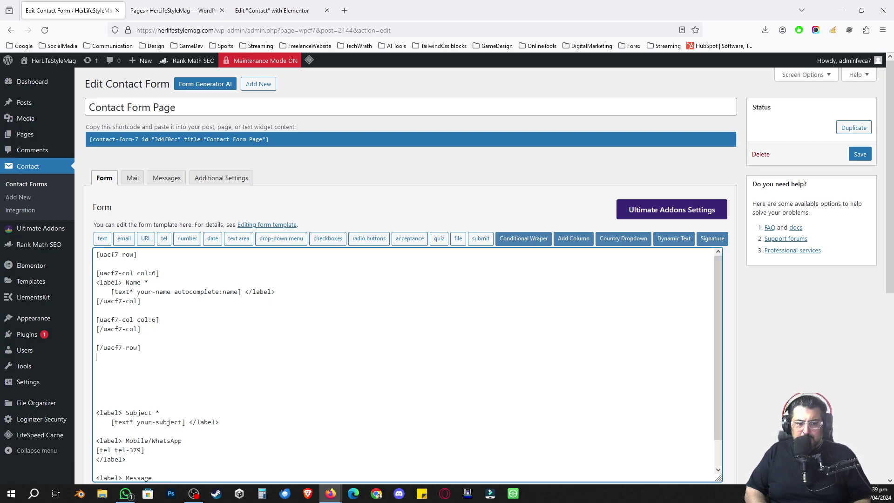
key(Return)
key(ctrl+v)
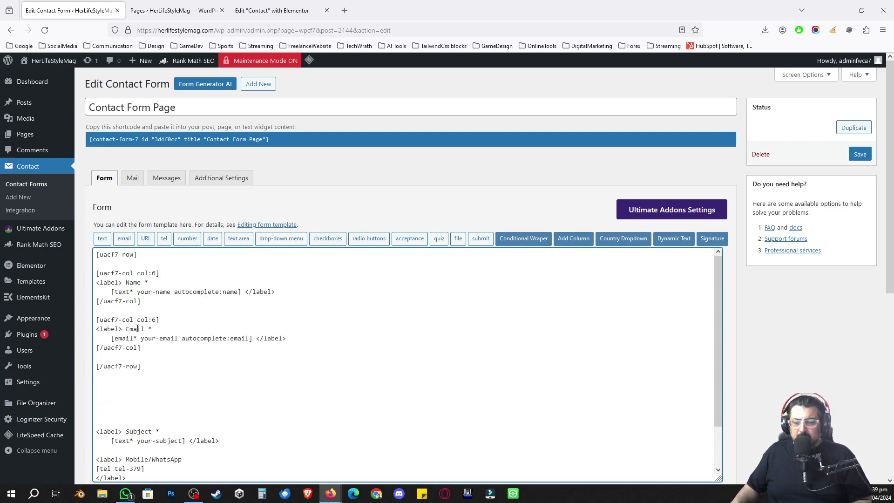
key(ctrl+z)
key(ctrl+z)
key(ctrl+y)
key(ctrl+y)
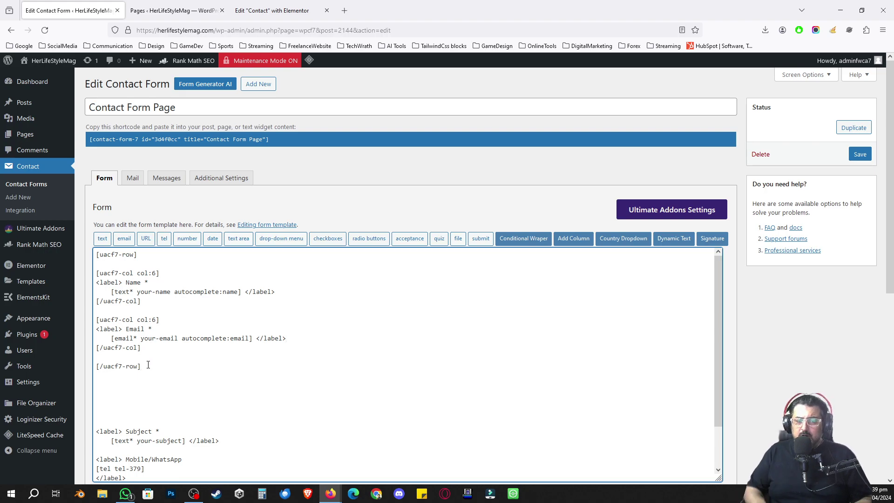
Duplicate the whole two-column Name and Email row block in the empty space above the Subject field.
click(125, 377)
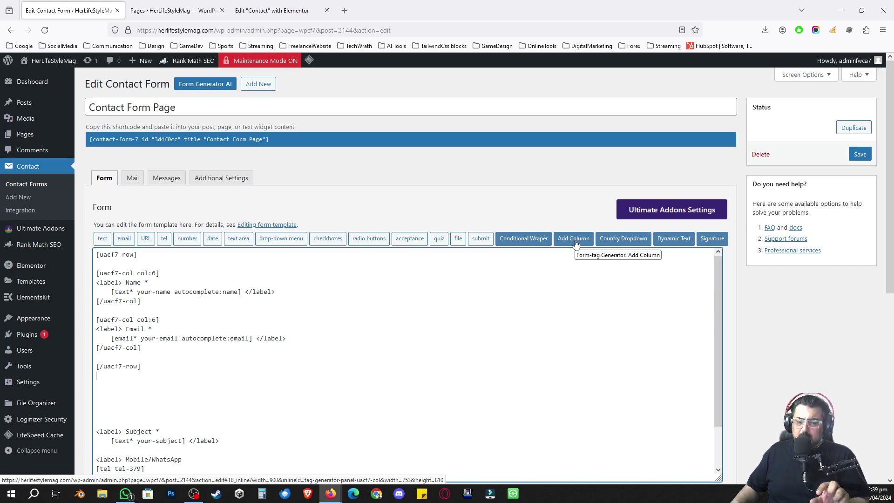
drag(127, 379, 90, 258)
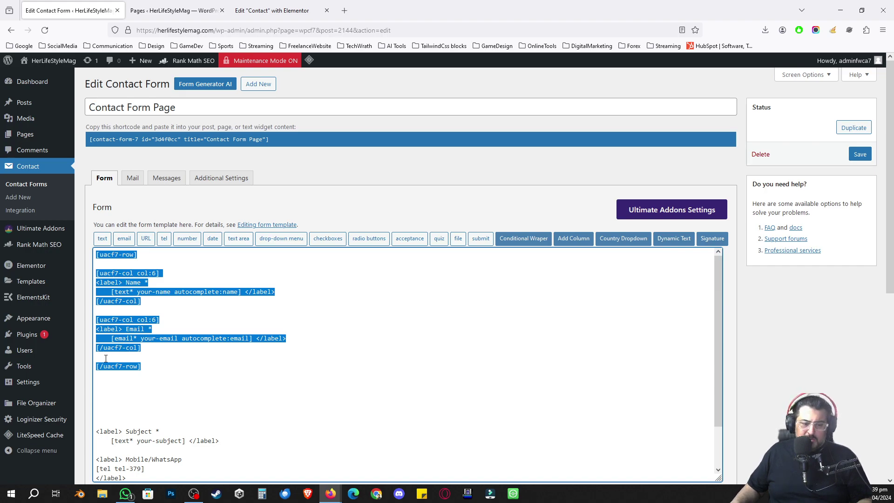
click(109, 391)
key(ctrl+v)
scroll(177, 355, down, 3)
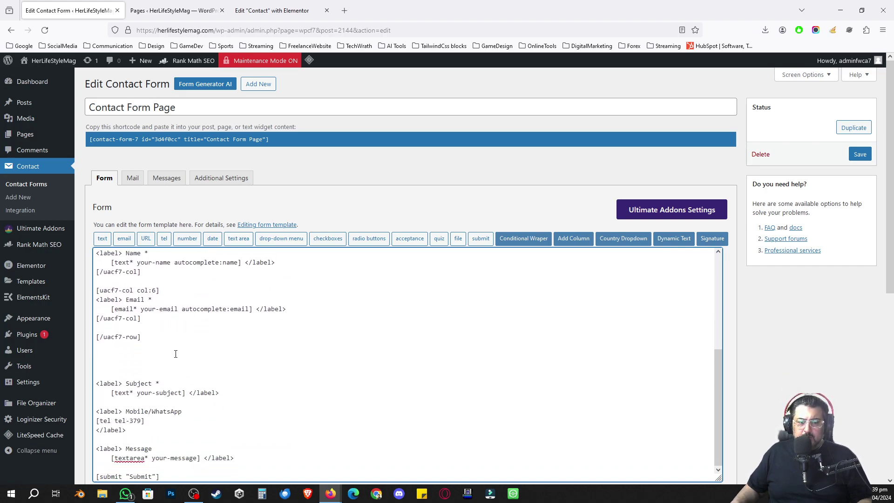
Move the Subject field into the first column of the duplicated row, replacing the Name field there.
drag(118, 384, 219, 394)
key(BackSpace)
key(BackSpace)
key(BackSpace)
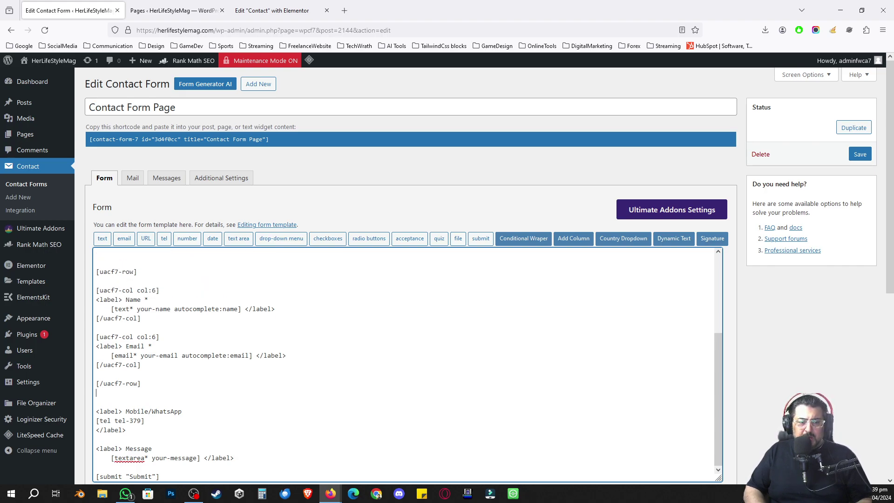
drag(96, 299, 275, 309)
key(ctrl+v)
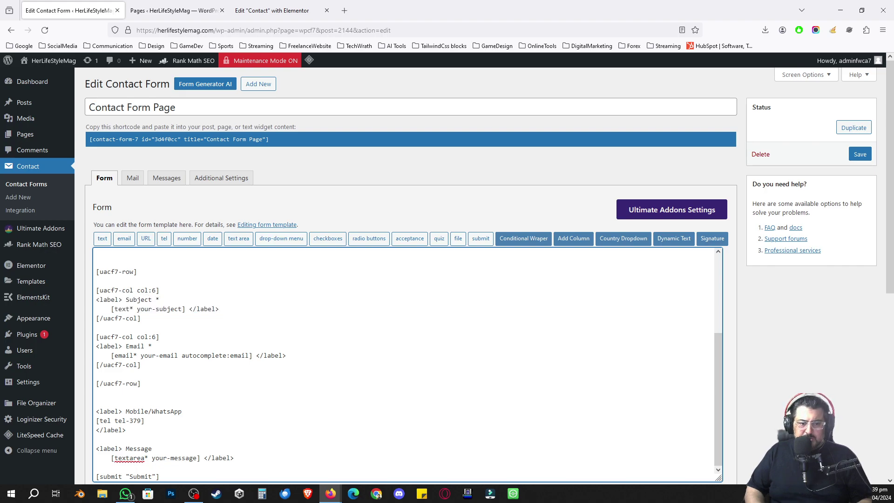
Move the Mobile/WhatsApp field into the second column of the Subject row, replacing the duplicated Email field there.
drag(144, 431, 96, 411)
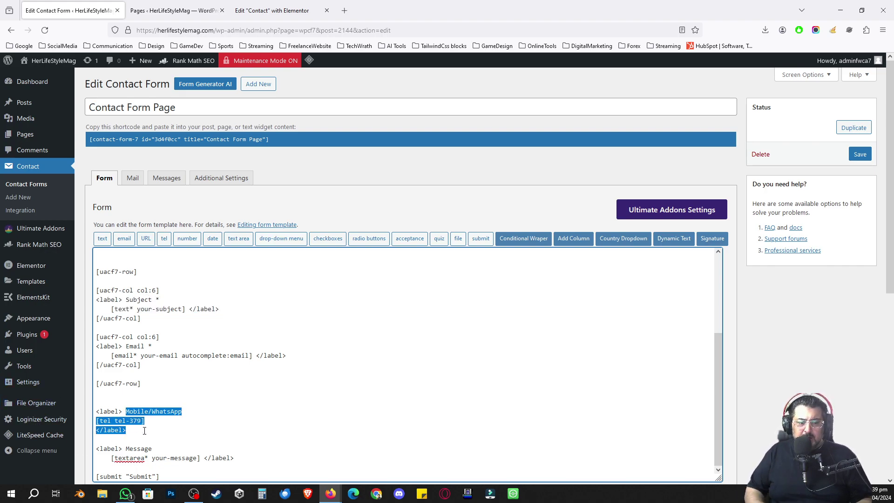
key(BackSpace)
key(BackSpace)
key(Up)
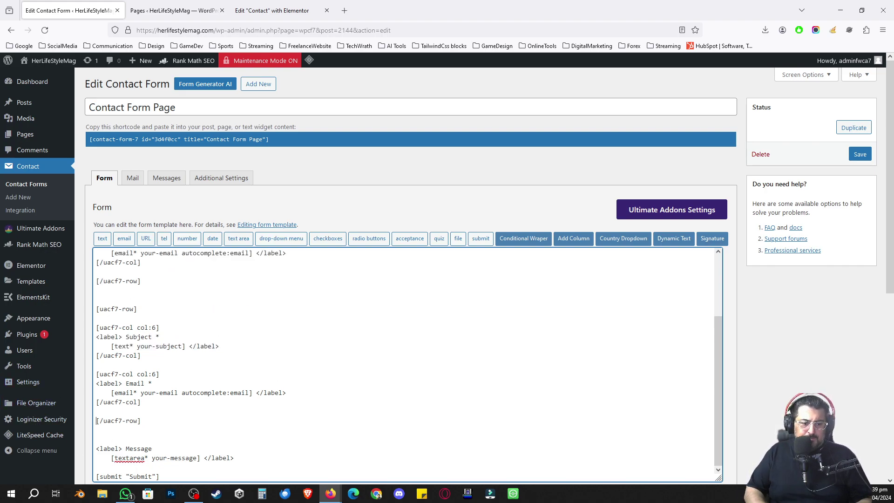
key(Up)
key(shift+Down)
key(shift+End)
key(ctrl+v)
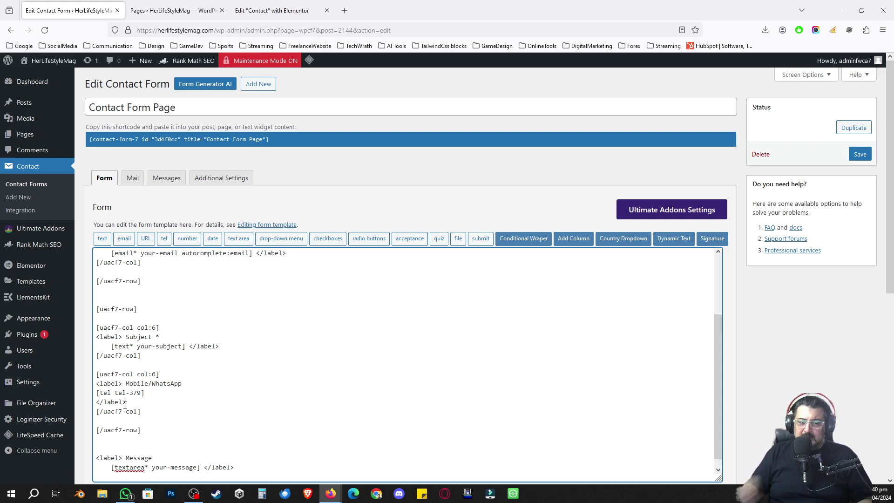
Insert a one-column uacf7 row with col:12 above the Message field and remove its "--your code--" placeholder.
scroll(144, 409, down, 1)
scroll(209, 376, down, 4)
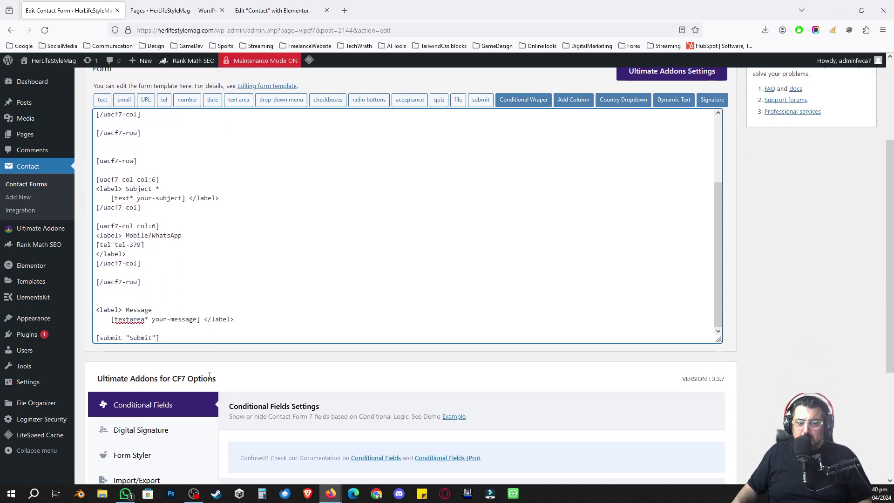
key(Return)
scroll(217, 370, up, 2)
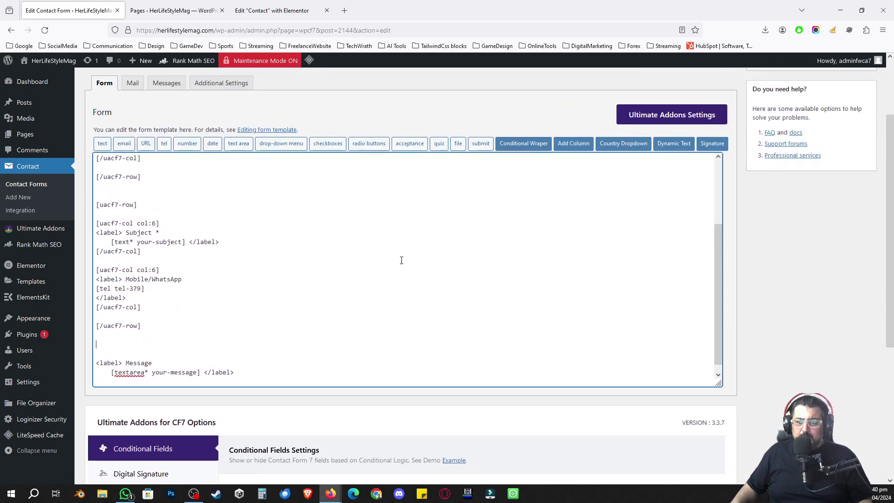
click(573, 144)
click(313, 238)
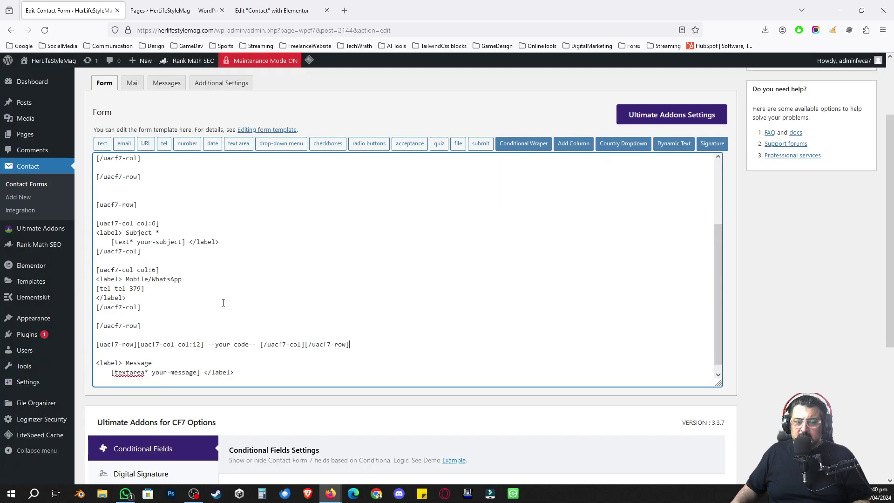
drag(209, 344, 256, 344)
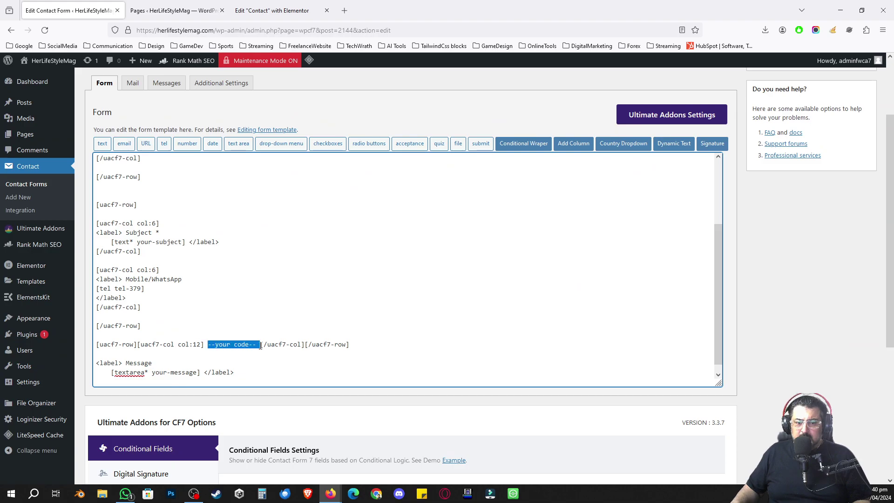
key(BackSpace)
key(Delete)
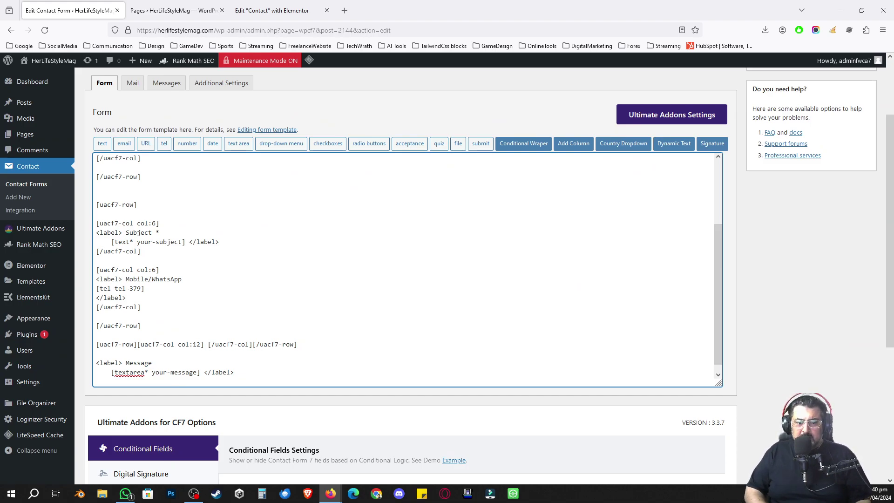
Move the Message label and textarea tag inside the new col:12 column, on their own lines.
key(Return)
key(shift+Down)
key(shift+Down)
key(shift+End)
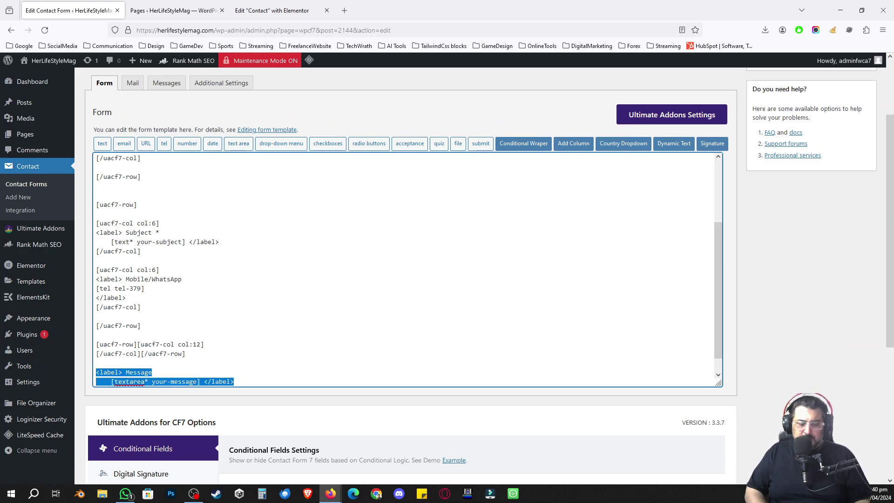
key(Delete)
key(Up)
key(Up)
key(Up)
key(ctrl+v)
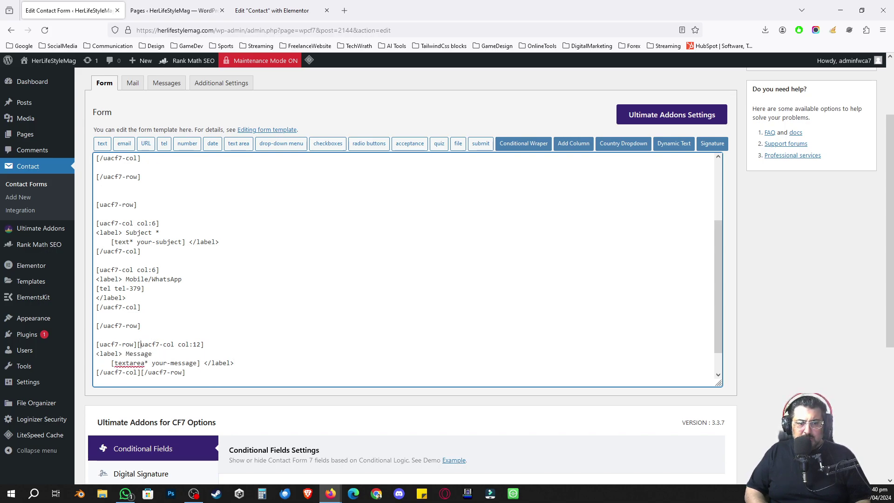
Put the opening and closing row and column tags around the Message field on separate lines, without blank lines between them.
key(Return)
key(Down)
key(Down)
key(Down)
key(Down)
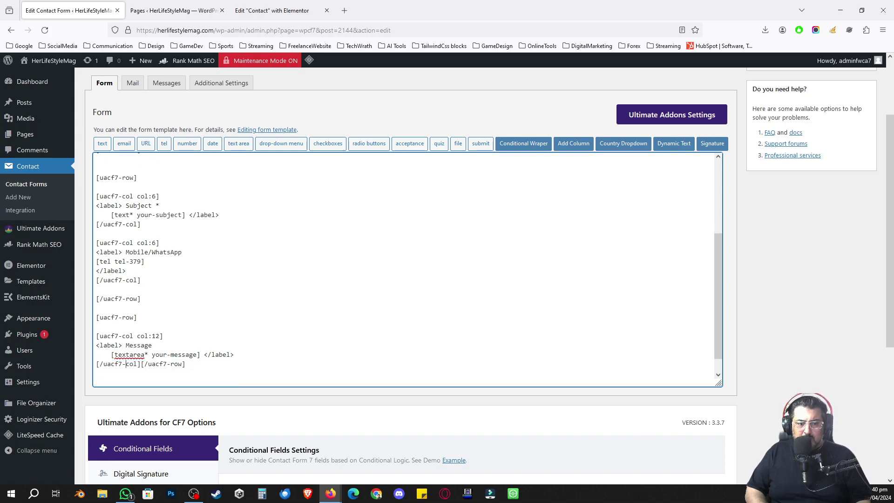
key(Return)
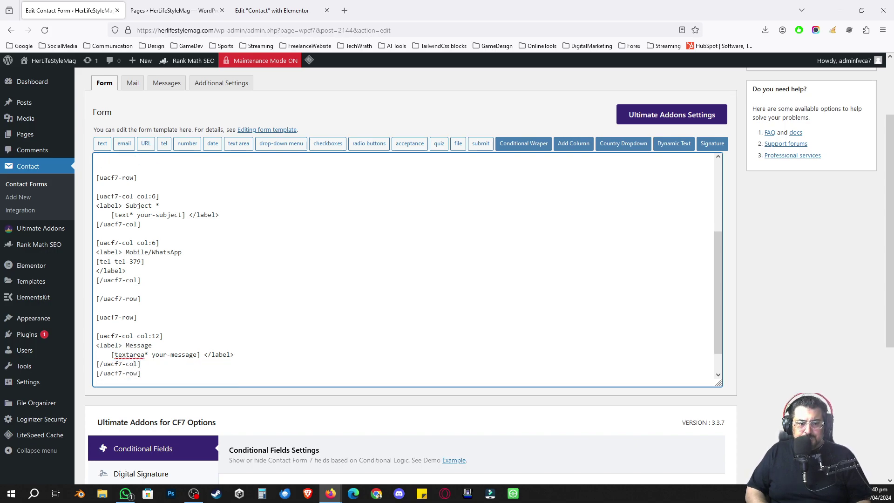
key(BackSpace)
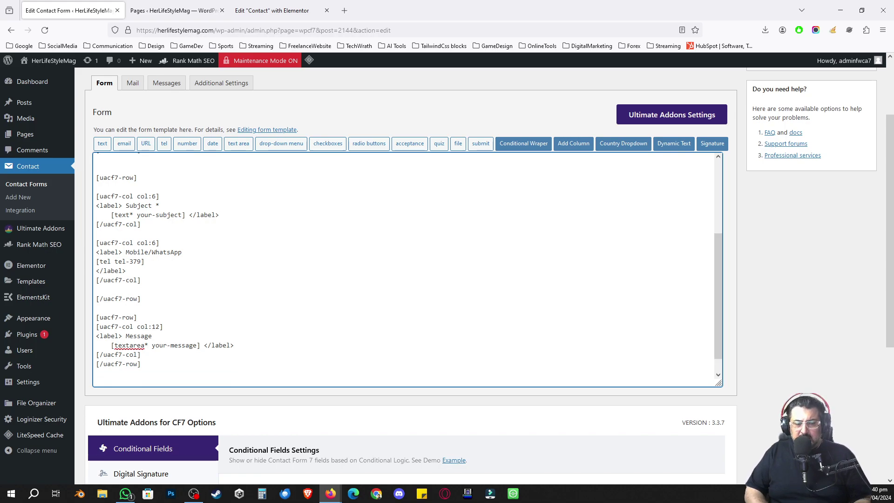
Duplicate the whole Message row block in the empty space above the submit tag.
scroll(262, 347, down, 5)
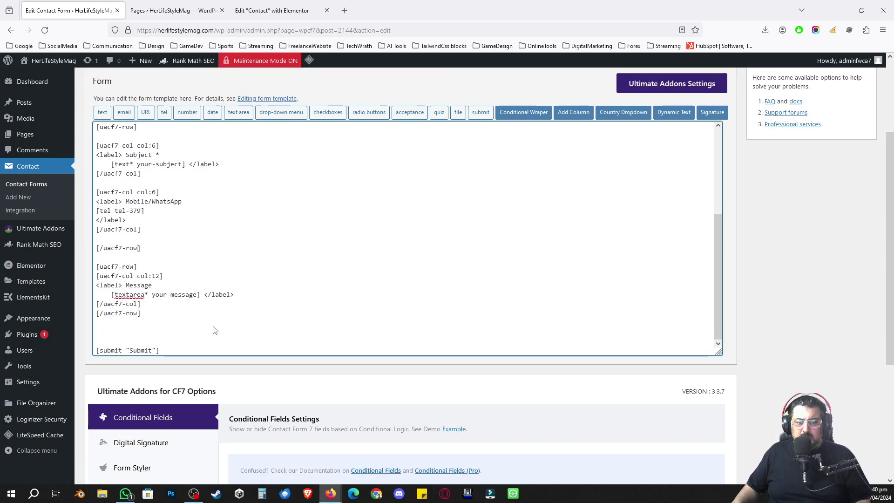
scroll(166, 265, up, 2)
scroll(189, 276, down, 2)
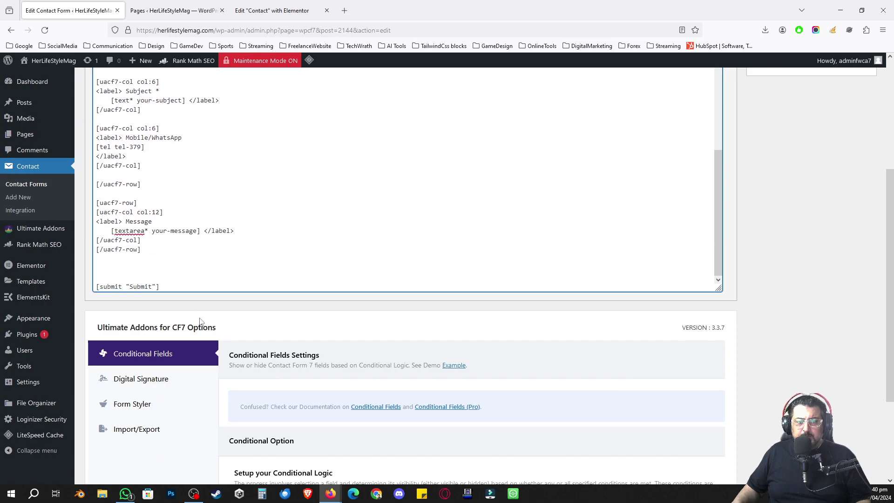
scroll(223, 359, up, 3)
scroll(175, 363, up, 2)
scroll(162, 334, down, 2)
drag(154, 344, 96, 299)
key(ctrl+c)
click(147, 357)
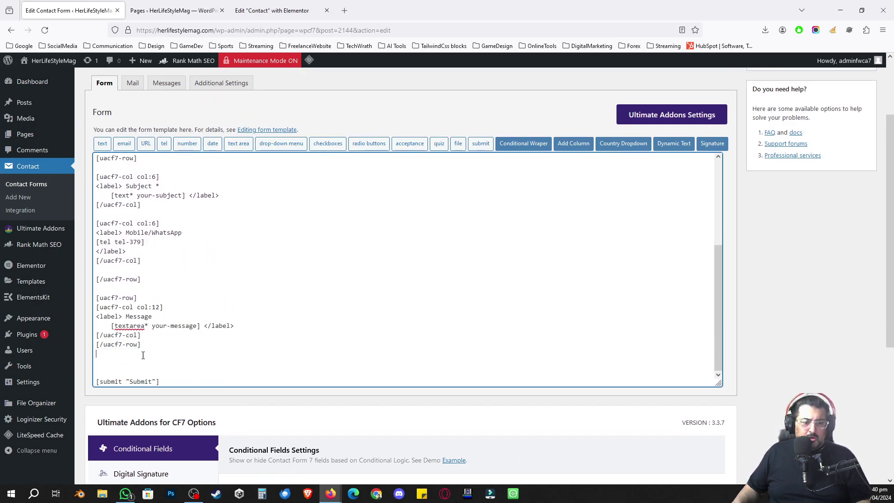
key(ctrl+v)
Move the submit tag into the duplicated col:12 row, replacing the Message field there.
drag(166, 383, 95, 382)
key(BackSpace)
drag(98, 327, 235, 336)
key(ctrl+v)
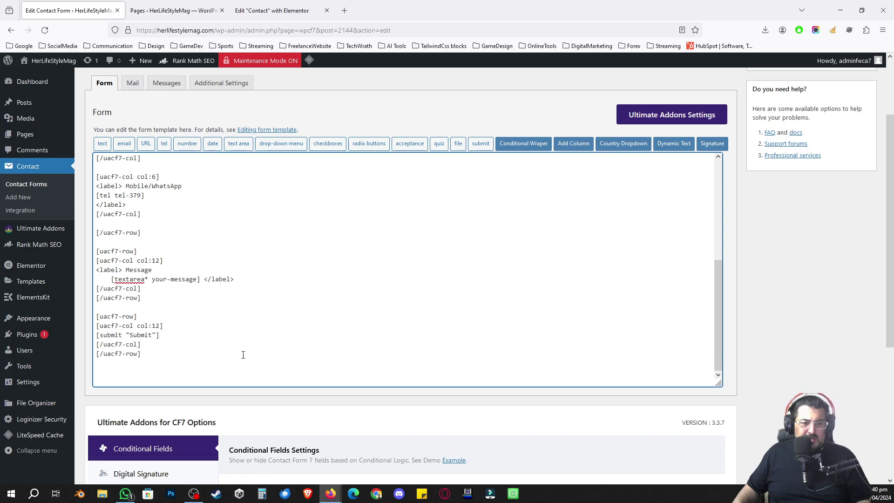
Save the contact form with its new row and column layout.
scroll(203, 347, up, 5)
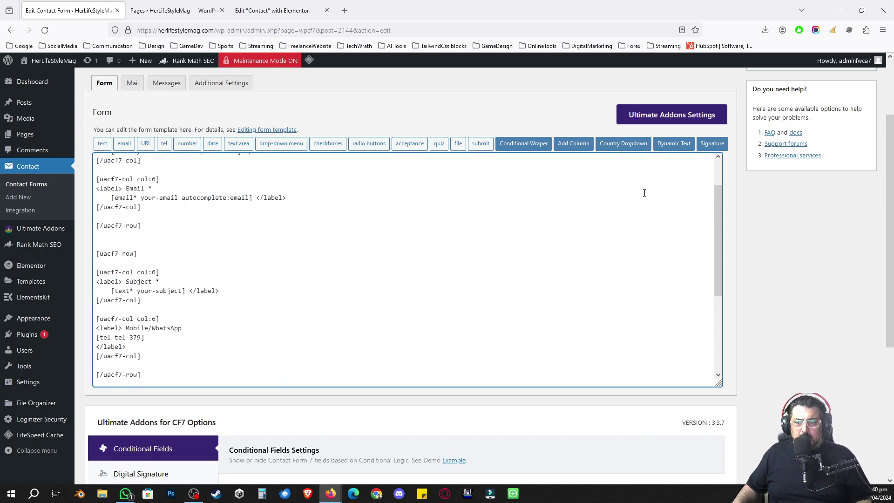
scroll(806, 194, up, 2)
click(858, 155)
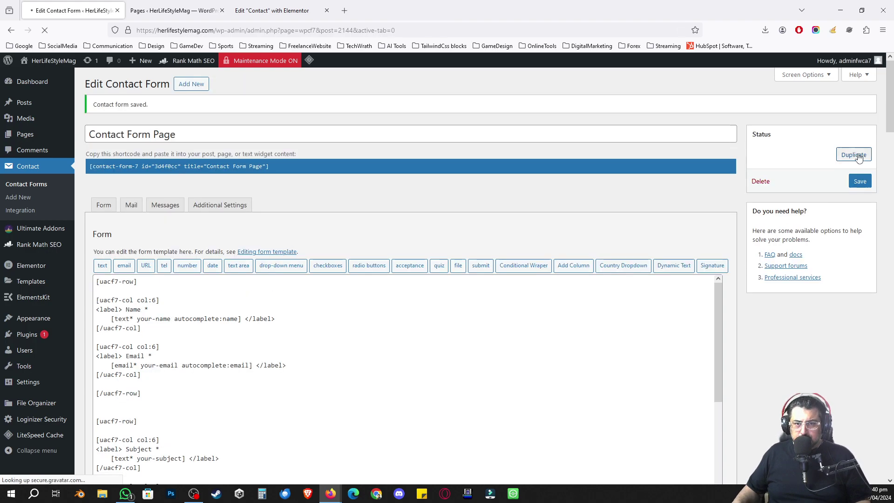
Review the saved form template, checking the row and column tags around each field and the submit tag.
scroll(838, 233, down, 3)
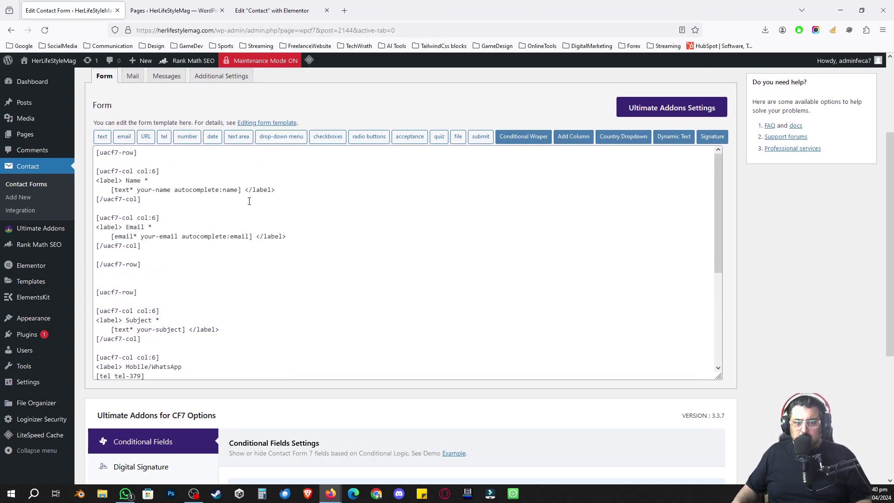
scroll(242, 201, up, 1)
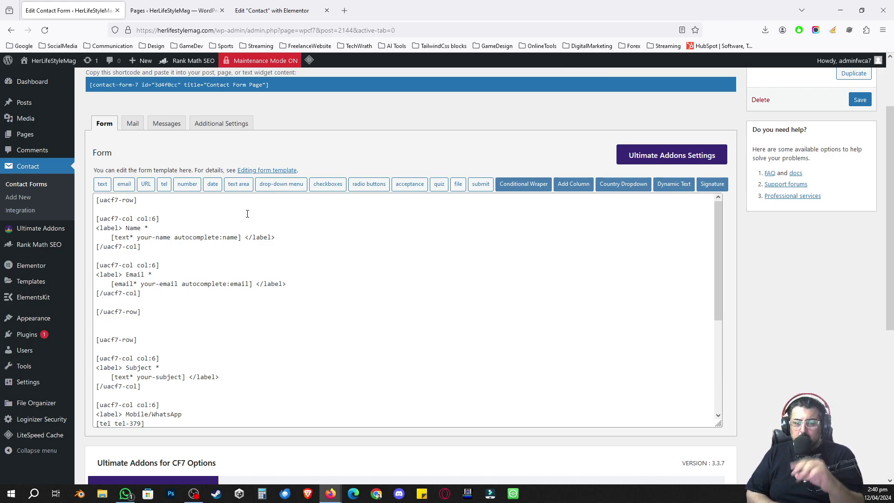
scroll(236, 243, down, 5)
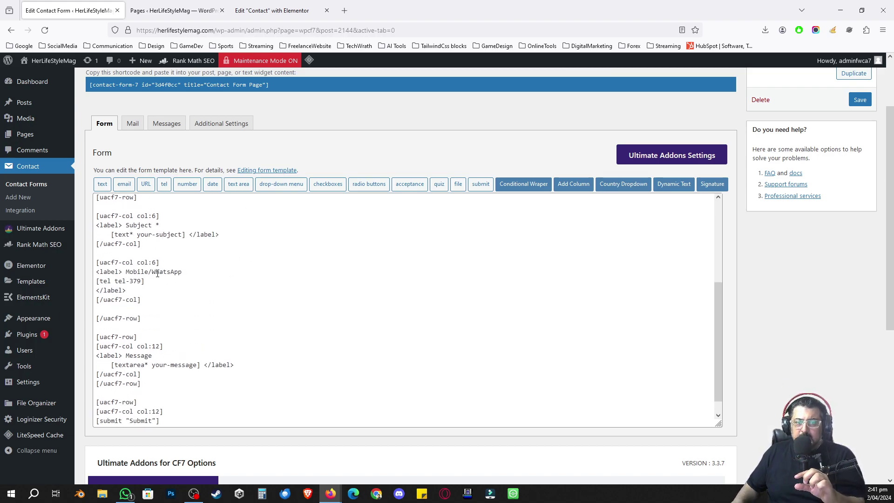
scroll(146, 265, up, 3)
scroll(143, 247, down, 1)
drag(143, 248, 93, 250)
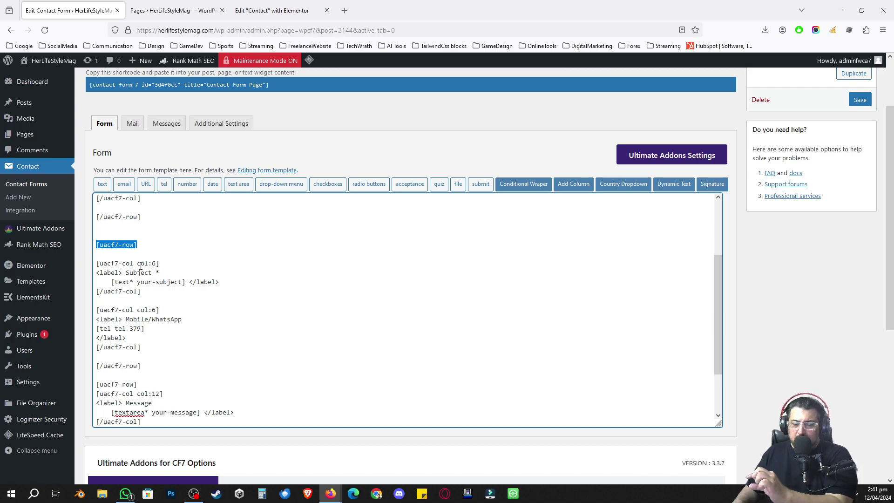
scroll(140, 267, down, 2)
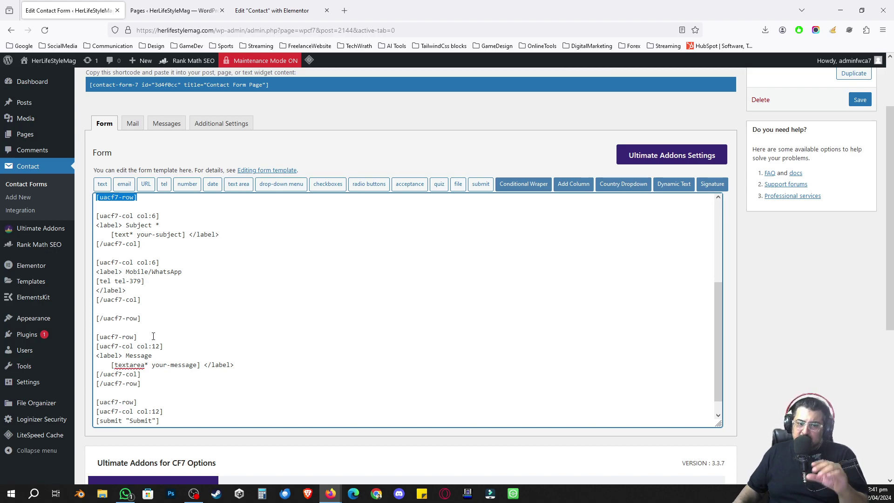
scroll(163, 405, down, 1)
click(164, 403)
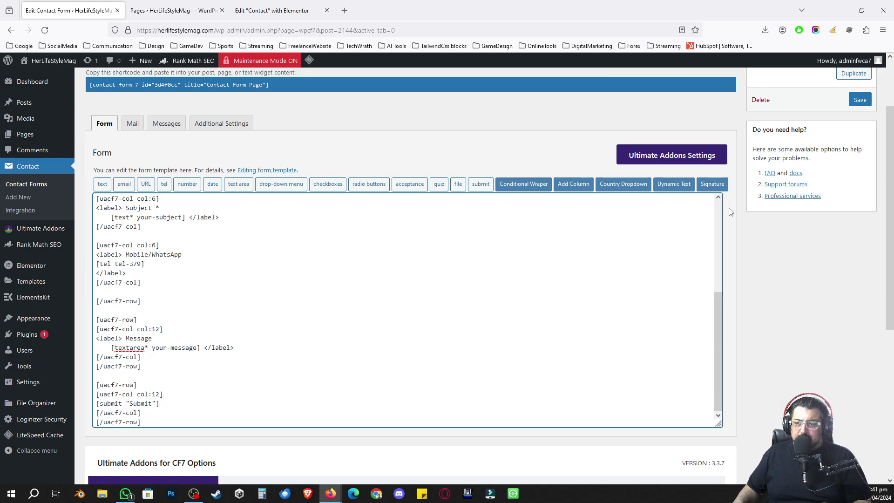
Save the form again and reload the Contact page in the Elementor editor.
click(860, 100)
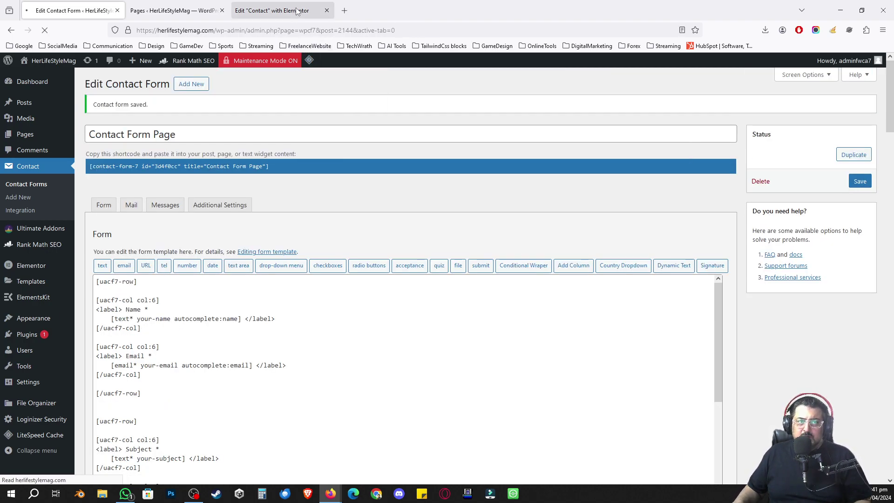
click(296, 10)
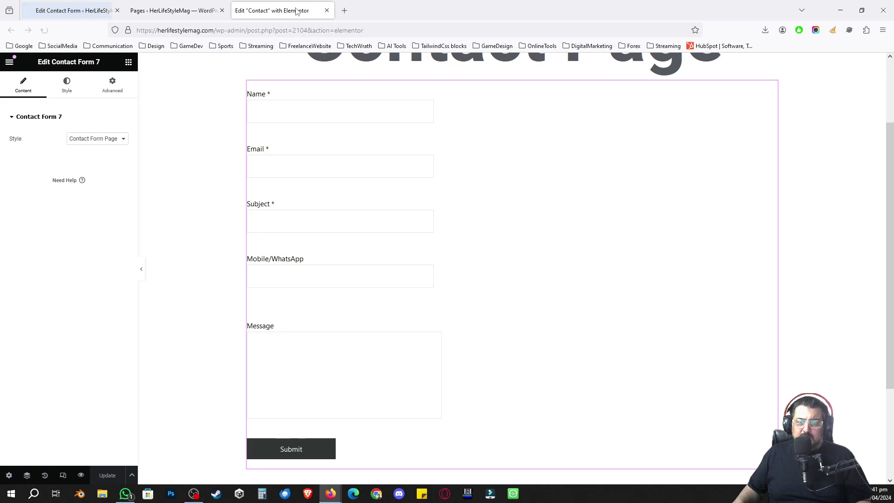
click(45, 31)
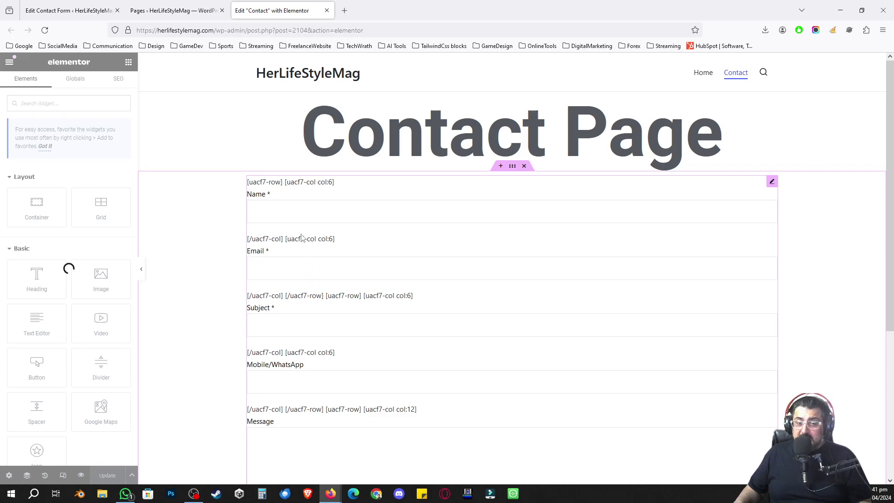
Open the live site in a new tab and view its Contact page to check the form layout.
click(172, 10)
middle_click(36, 81)
click(375, 11)
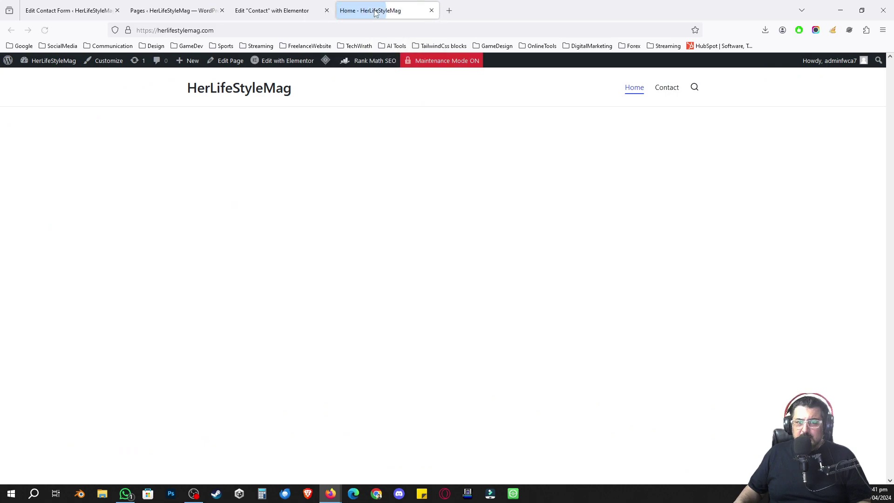
click(660, 94)
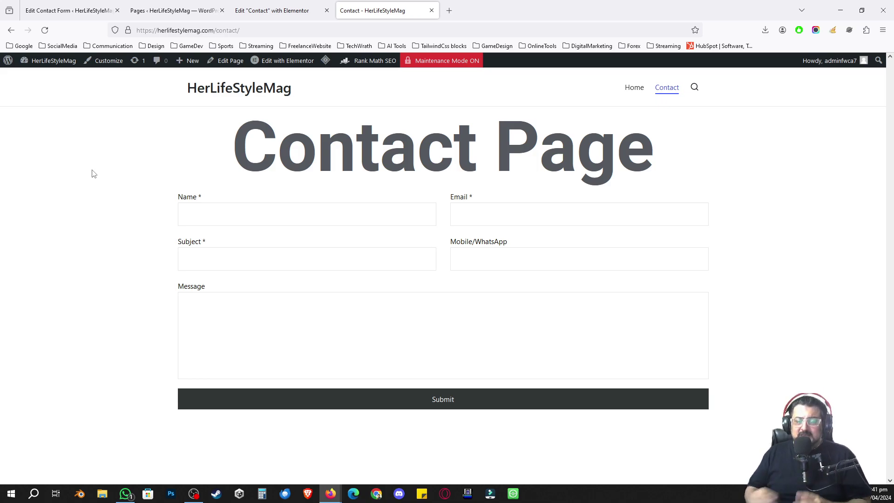
Compare the form in the Elementor editor preview with the form on the live Contact page.
click(272, 10)
scroll(293, 140, down, 2)
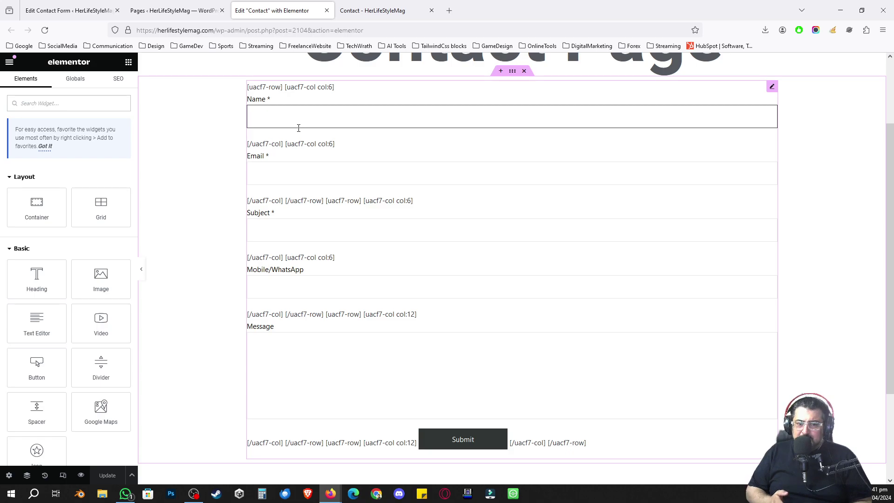
key(ctrl+Tab)
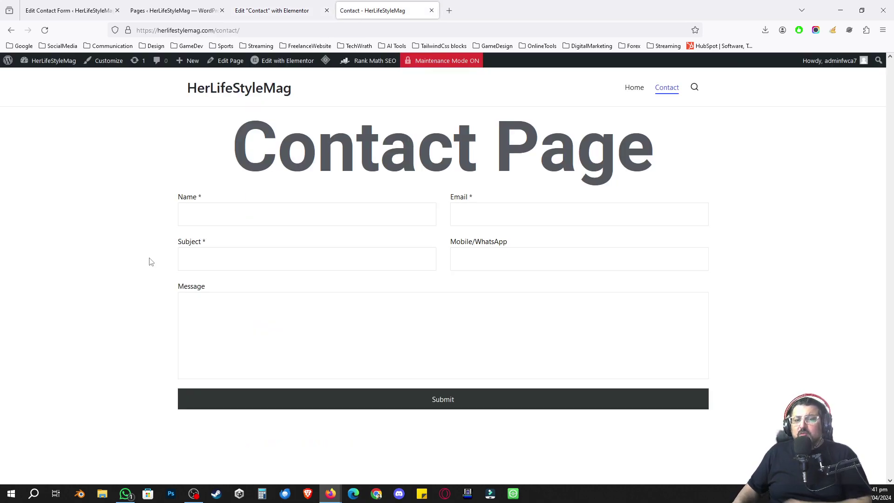